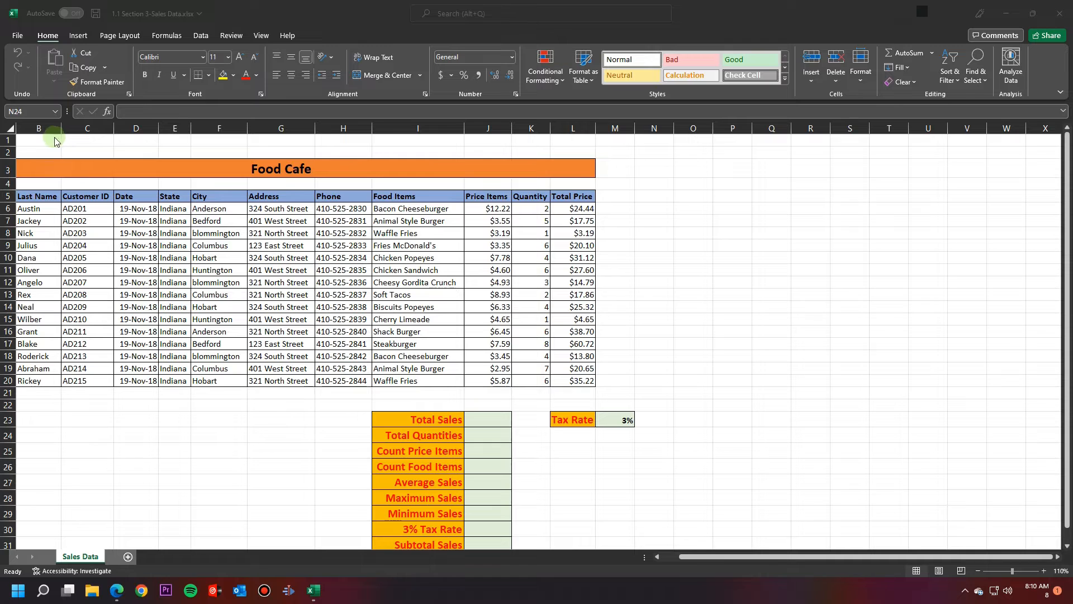
Step: Move the summary labels and Tax Rate block from I23:M32 to N5 beside the table
{"action": "left_click", "coordinate": [640, 435]}
{"action": "scroll", "coordinate": [779, 428], "scroll_direction": "left", "scroll_amount": 1}
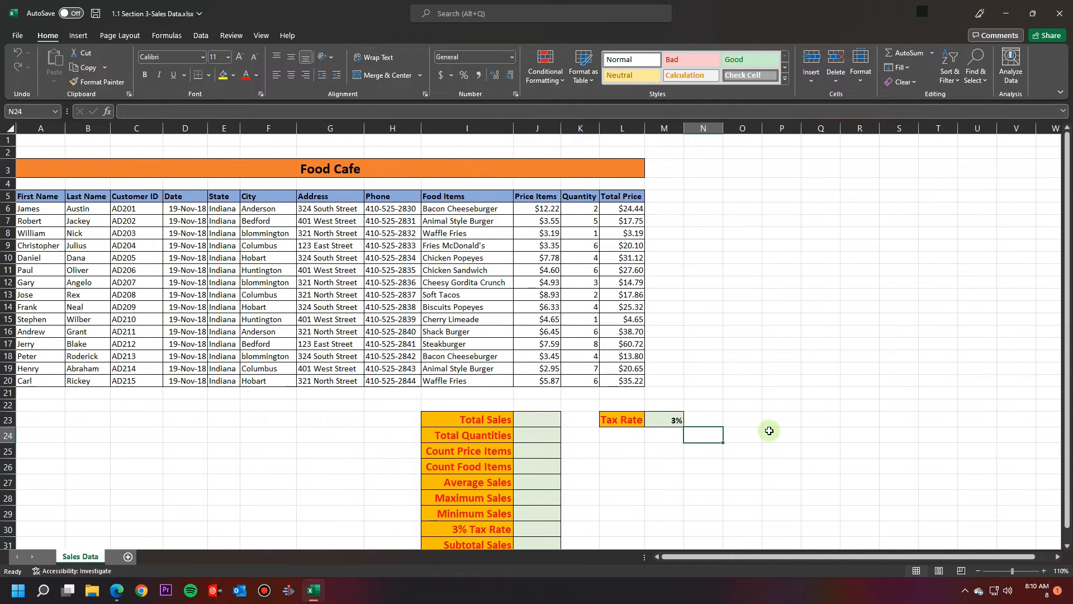
{"action": "left_click_drag", "start_coordinate": [444, 420], "coordinate": [683, 537]}
{"action": "left_click_drag", "start_coordinate": [610, 395], "coordinate": [827, 171]}
Step: AutoFit columns N and Q to fit the summary labels and Tax Rate
{"action": "scroll", "coordinate": [577, 434], "scroll_direction": "up", "scroll_amount": 1}
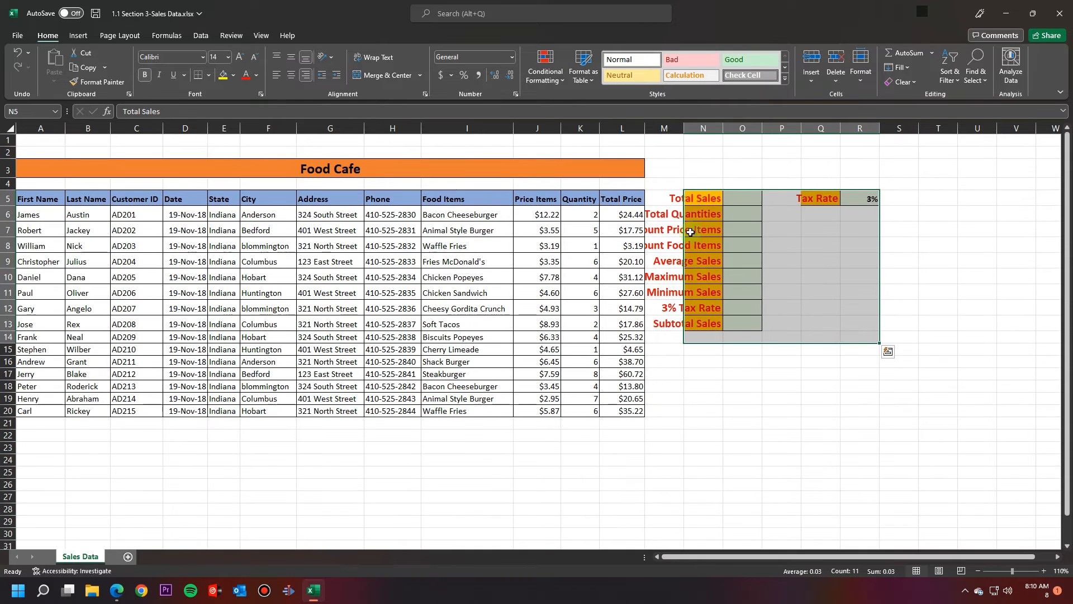
{"action": "double_click", "coordinate": [722, 128]}
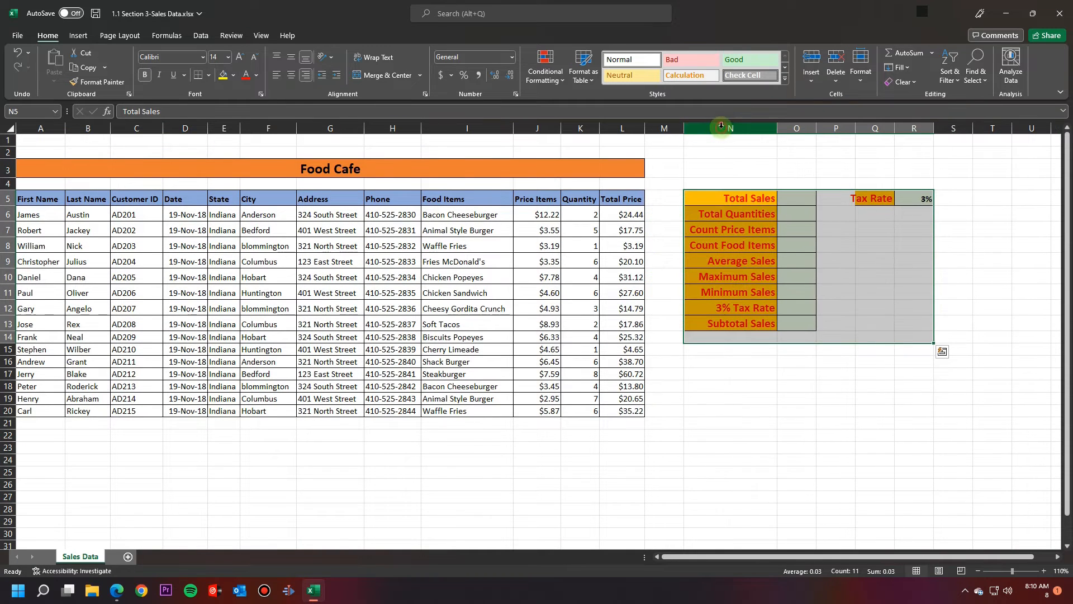
{"action": "double_click", "coordinate": [894, 128]}
{"action": "left_click", "coordinate": [793, 386]}
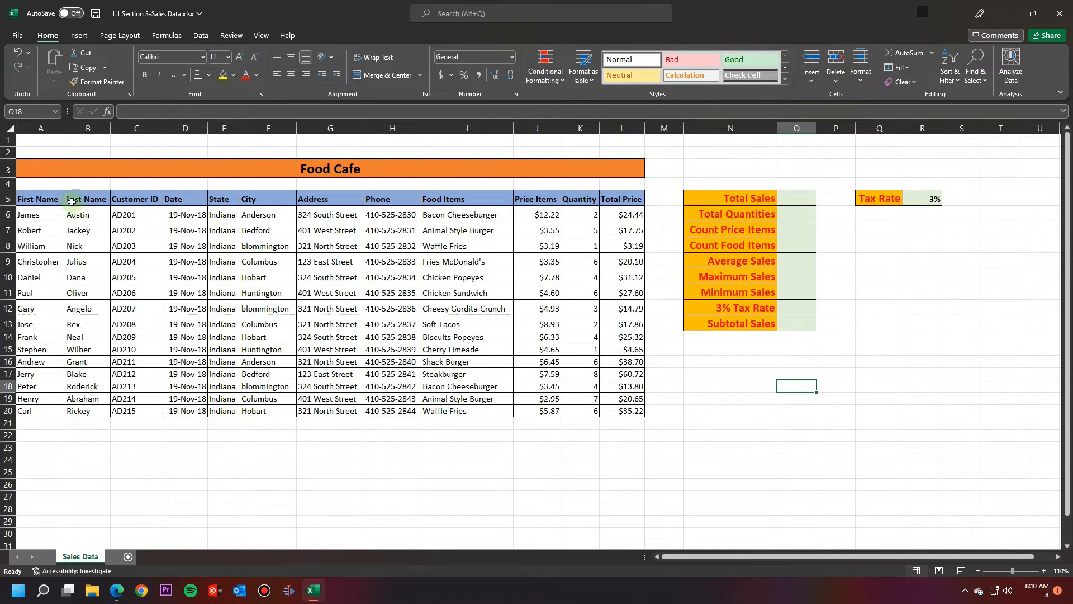
{"action": "left_click", "coordinate": [10, 128]}
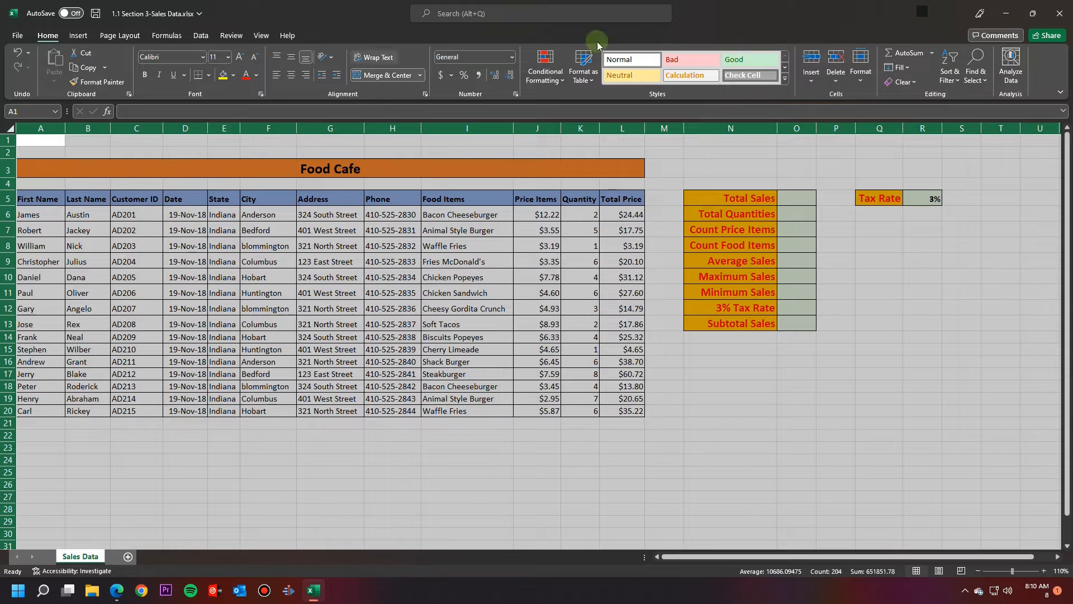
Step: Apply an 11-point font size to every cell on the Sales Data sheet
{"action": "left_click", "coordinate": [858, 85]}
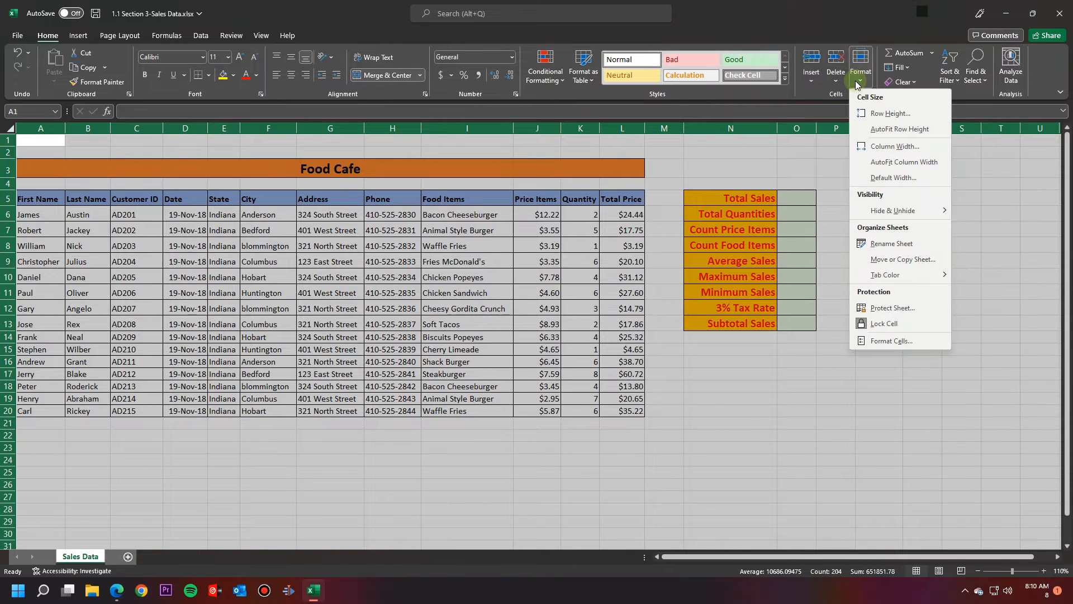
{"action": "left_click", "coordinate": [892, 124]}
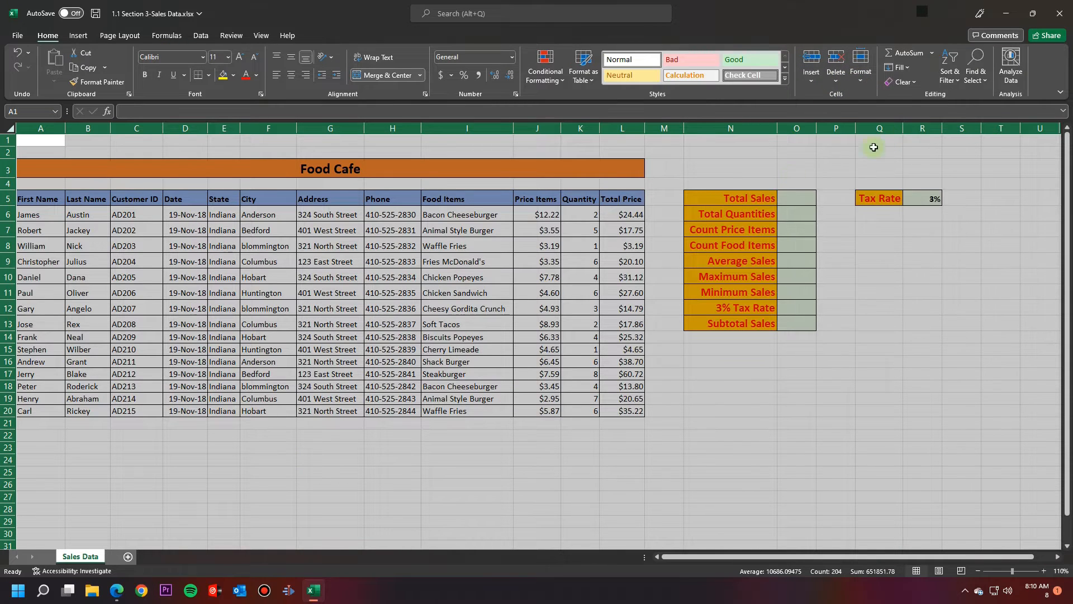
{"action": "left_click", "coordinate": [216, 56]}
{"action": "type", "text": "11"}
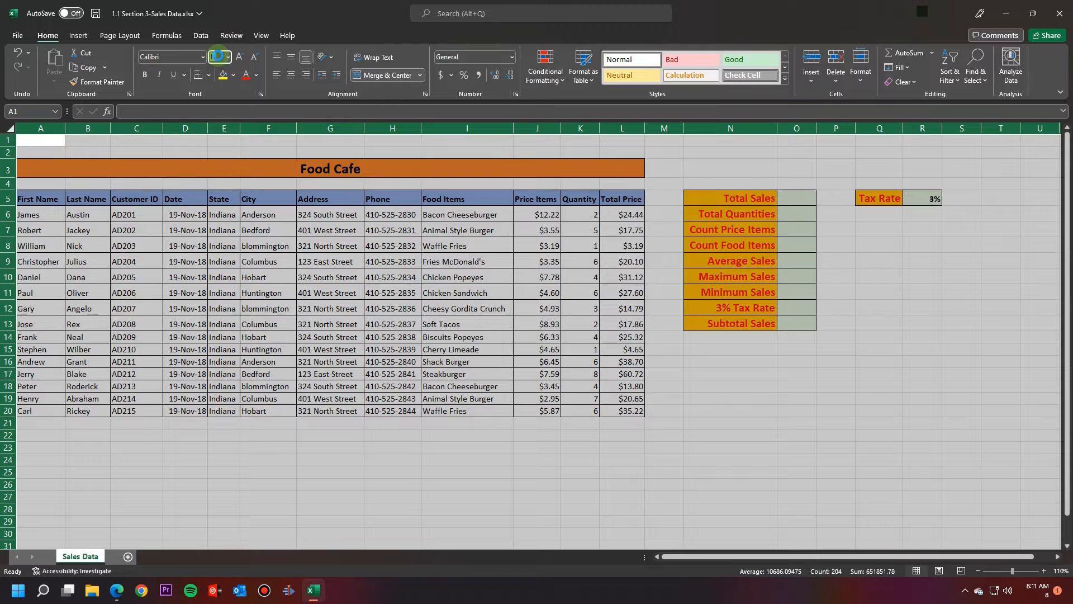
{"action": "key", "text": "Return"}
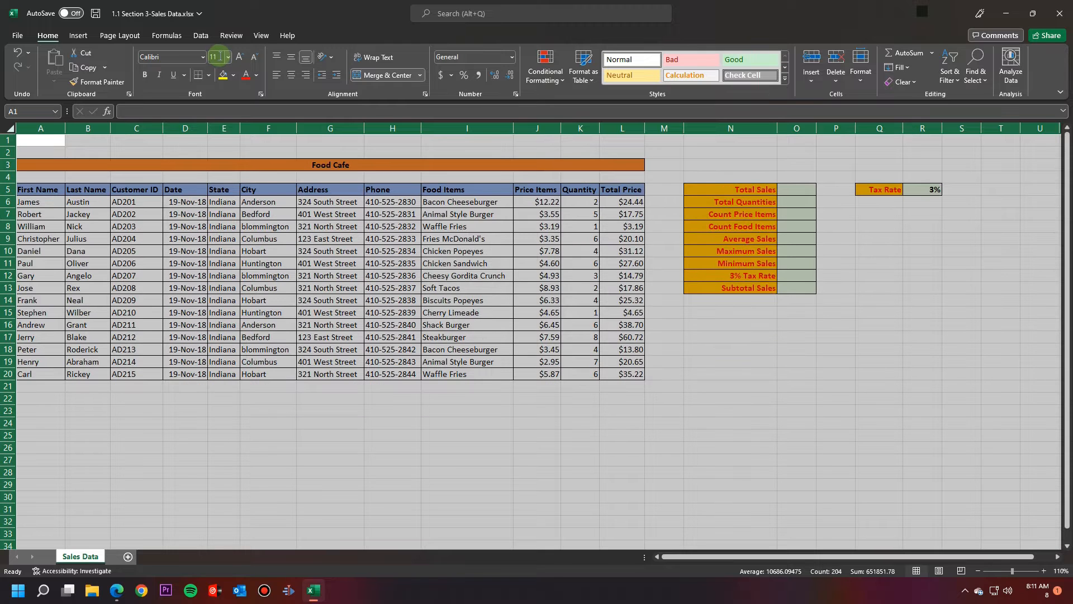
{"action": "left_click", "coordinate": [190, 509]}
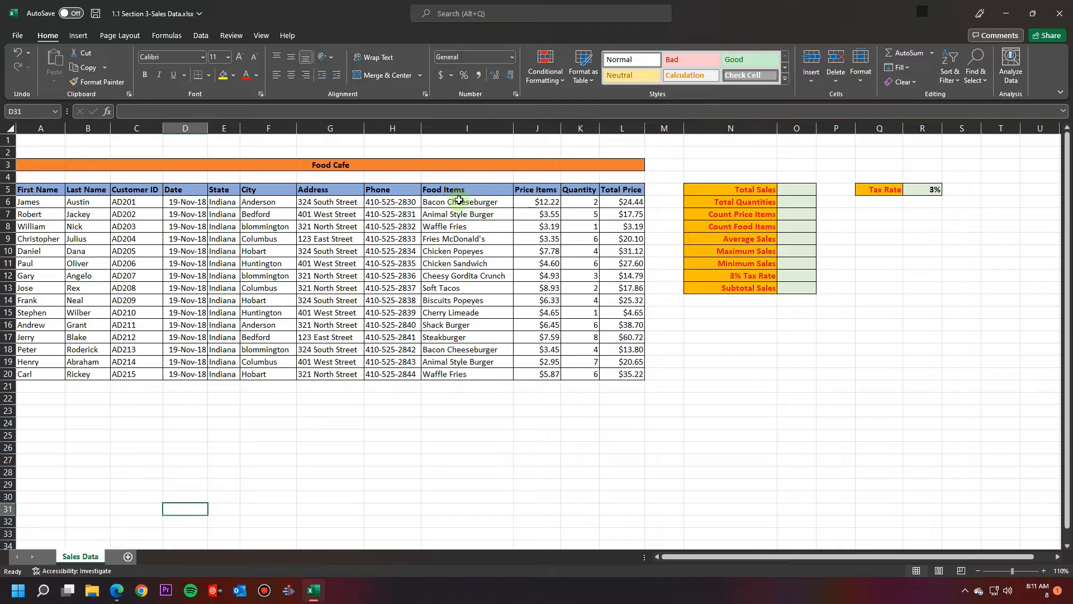
Step: Copy the Food Items and Price Items range I5:J20 into a new sheet at B2
{"action": "left_click_drag", "start_coordinate": [463, 189], "coordinate": [560, 373]}
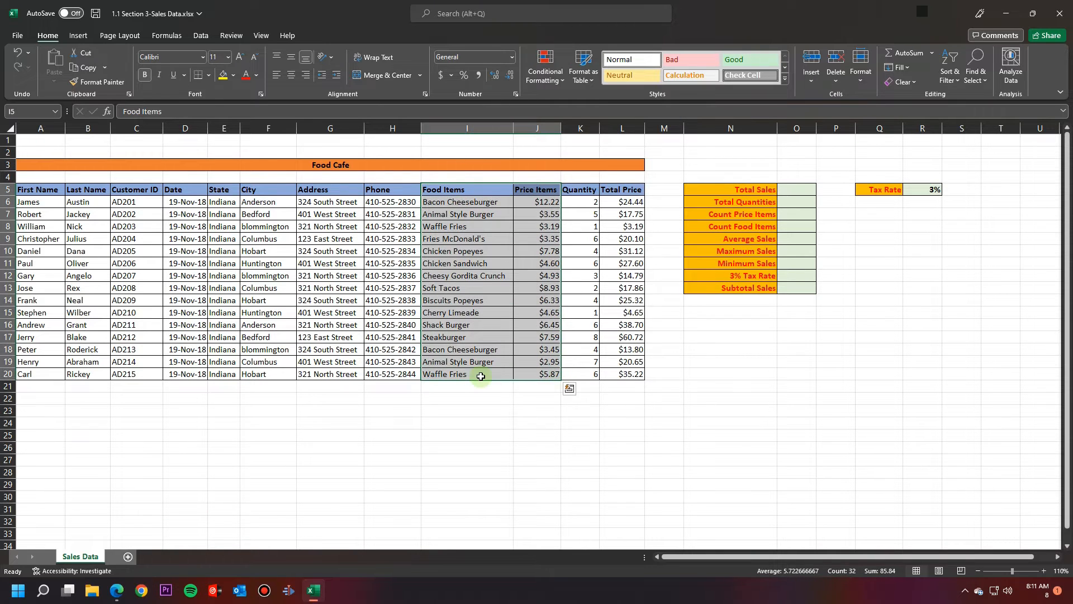
{"action": "key", "text": "ctrl+c"}
{"action": "key", "text": "ctrl+q"}
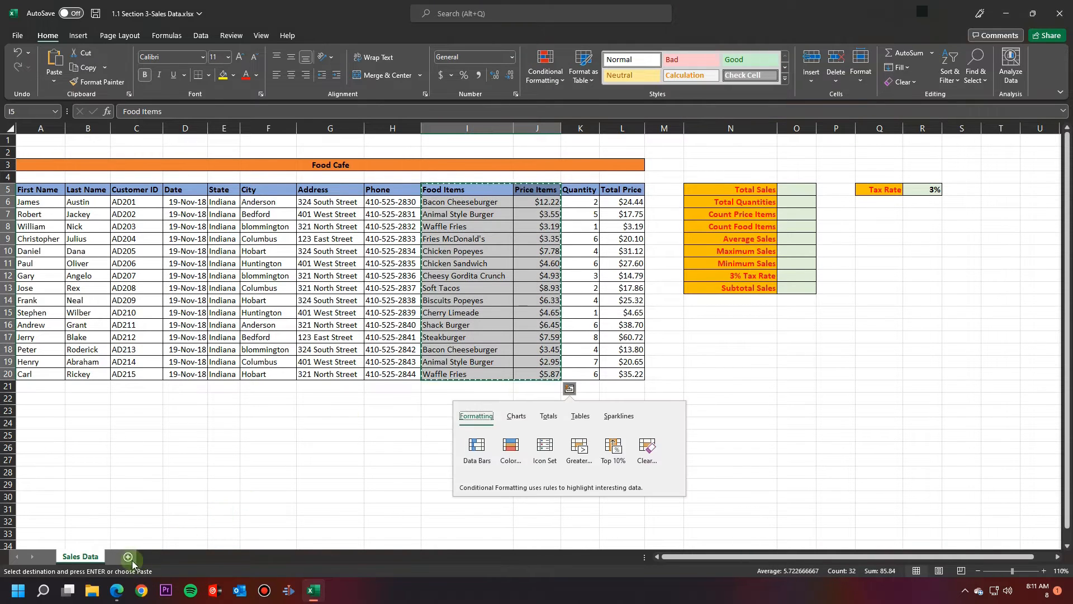
{"action": "left_click", "coordinate": [127, 556]}
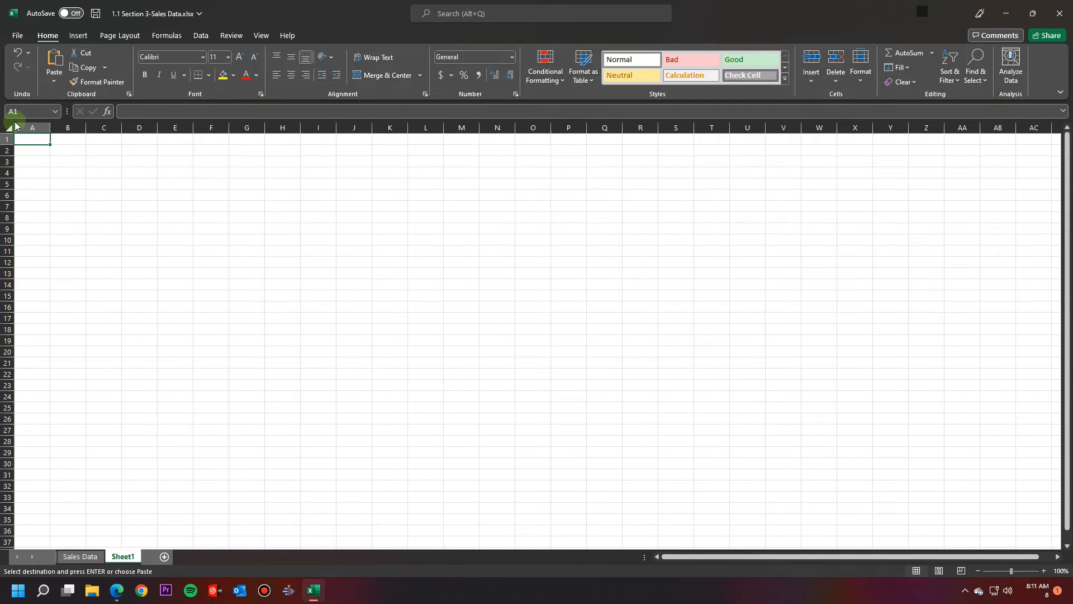
{"action": "left_click", "coordinate": [73, 150]}
{"action": "key", "text": "ctrl+v"}
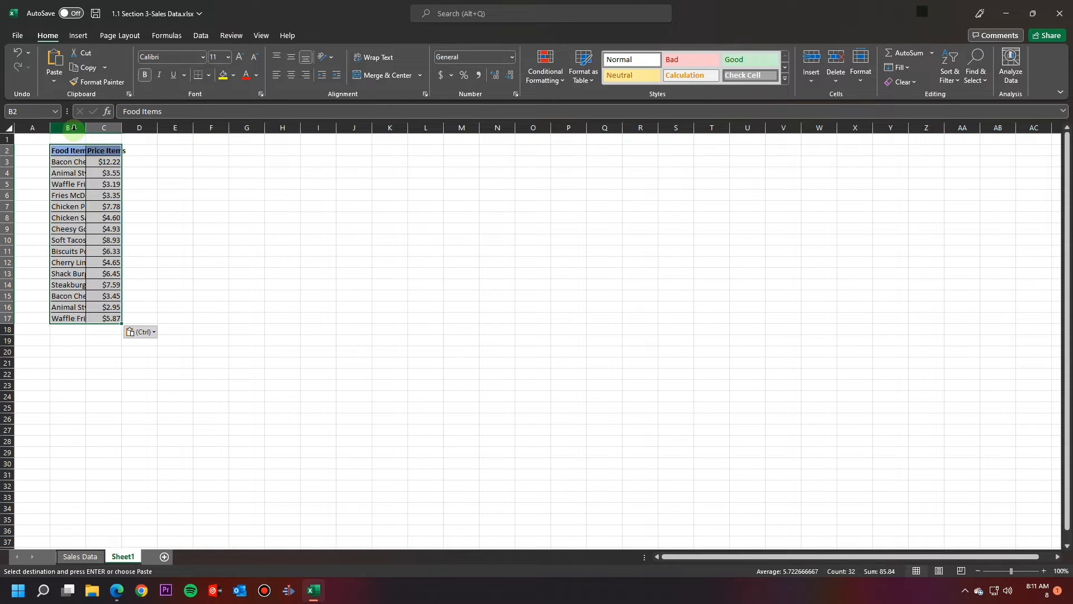
Step: AutoFit columns B and C to their pasted content and zoom in
{"action": "left_click_drag", "start_coordinate": [68, 128], "coordinate": [104, 127]}
{"action": "double_click", "coordinate": [122, 128]}
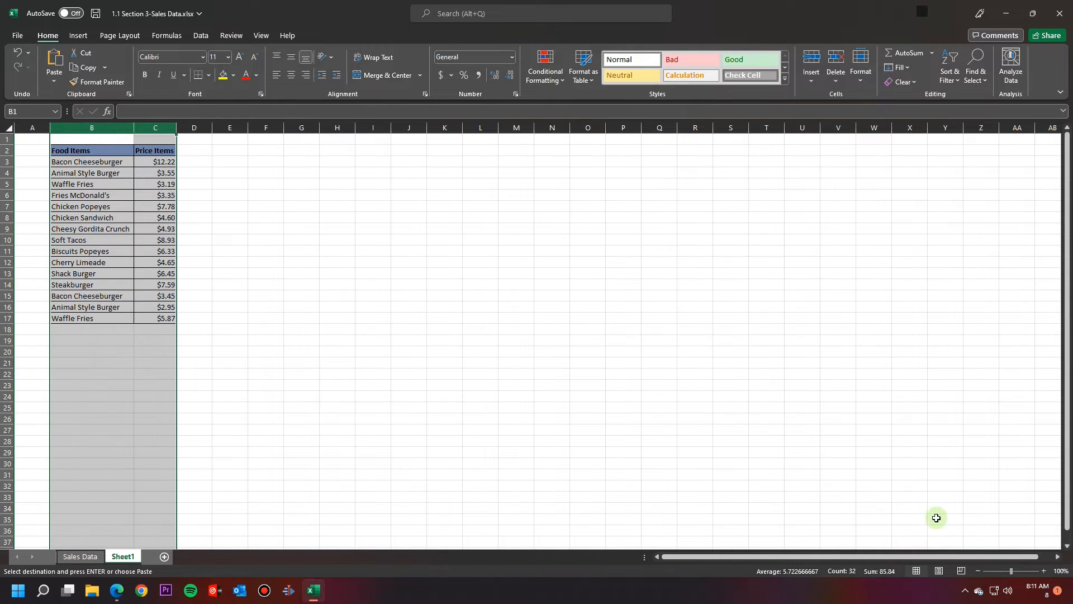
{"action": "scroll", "coordinate": [1007, 570], "scroll_direction": "up", "scroll_amount": 3}
{"action": "scroll", "coordinate": [1006, 570], "scroll_direction": "up", "scroll_amount": 2}
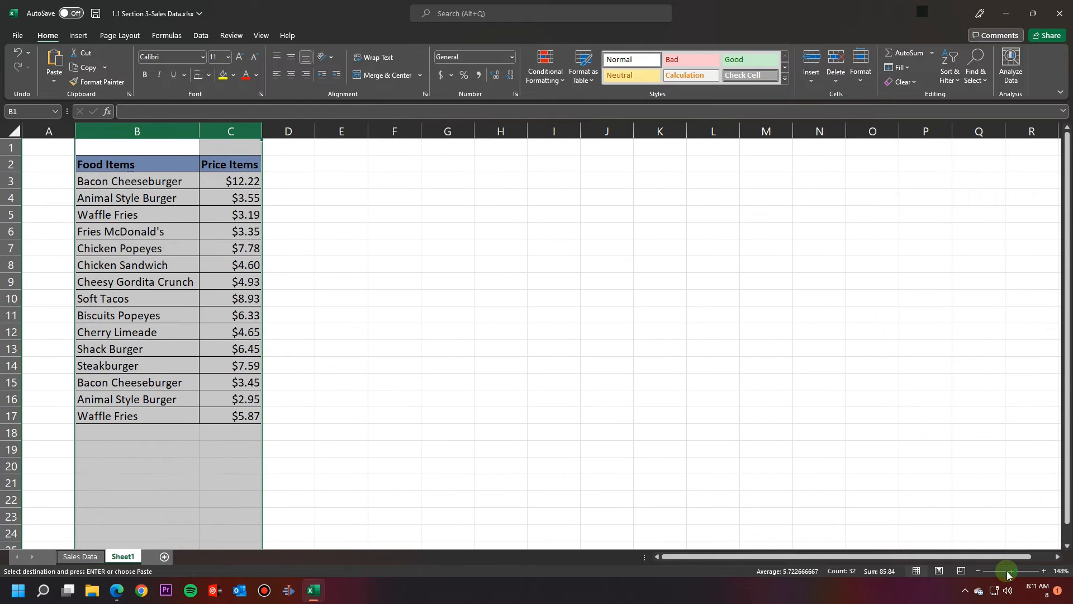
{"action": "left_click", "coordinate": [361, 250]}
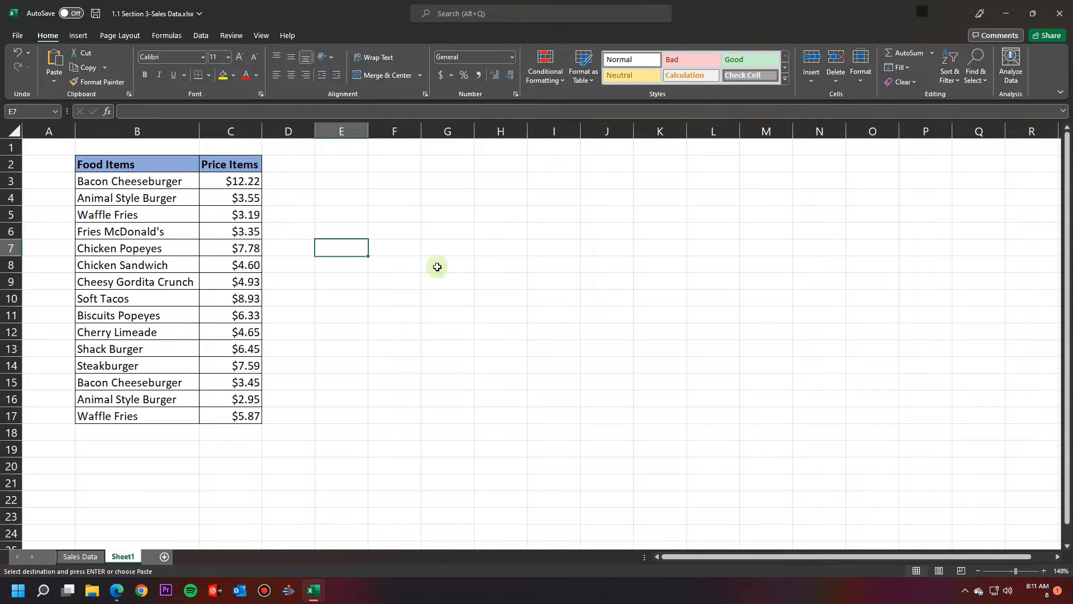
Step: Open Review > Protect Sheet for Sheet1 after dismissing the tip popups
{"action": "left_click", "coordinate": [447, 297]}
{"action": "left_click", "coordinate": [202, 36]}
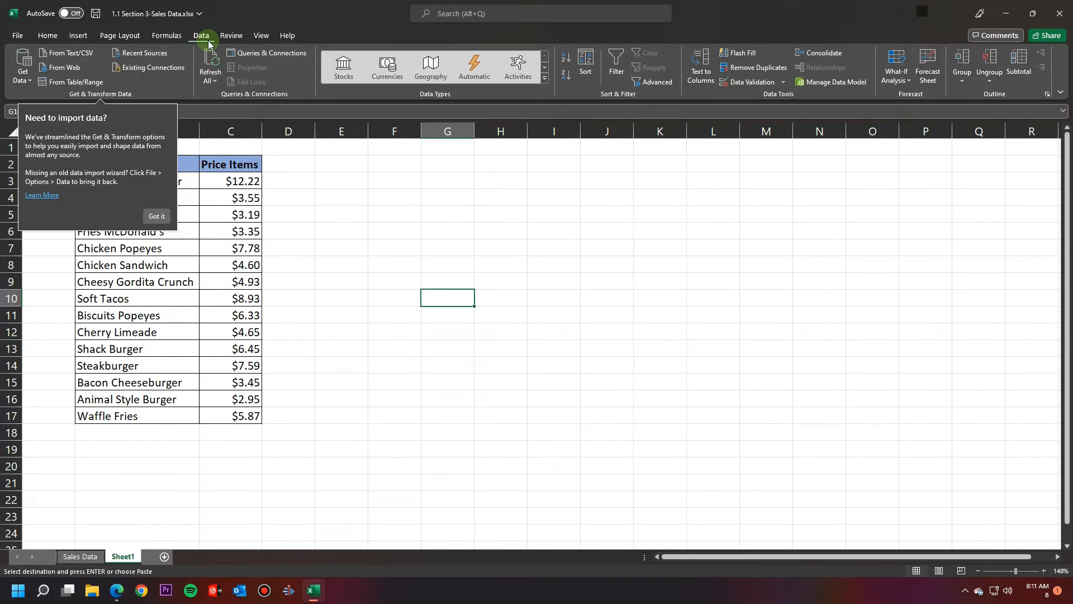
{"action": "left_click", "coordinate": [157, 215]}
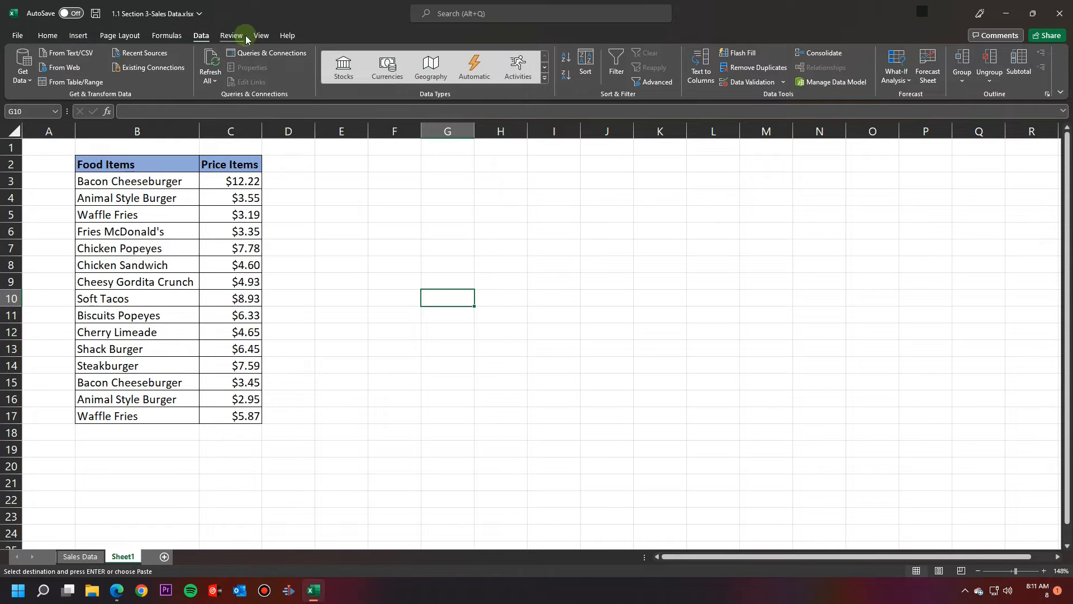
{"action": "left_click", "coordinate": [261, 35]}
{"action": "left_click", "coordinate": [236, 36]}
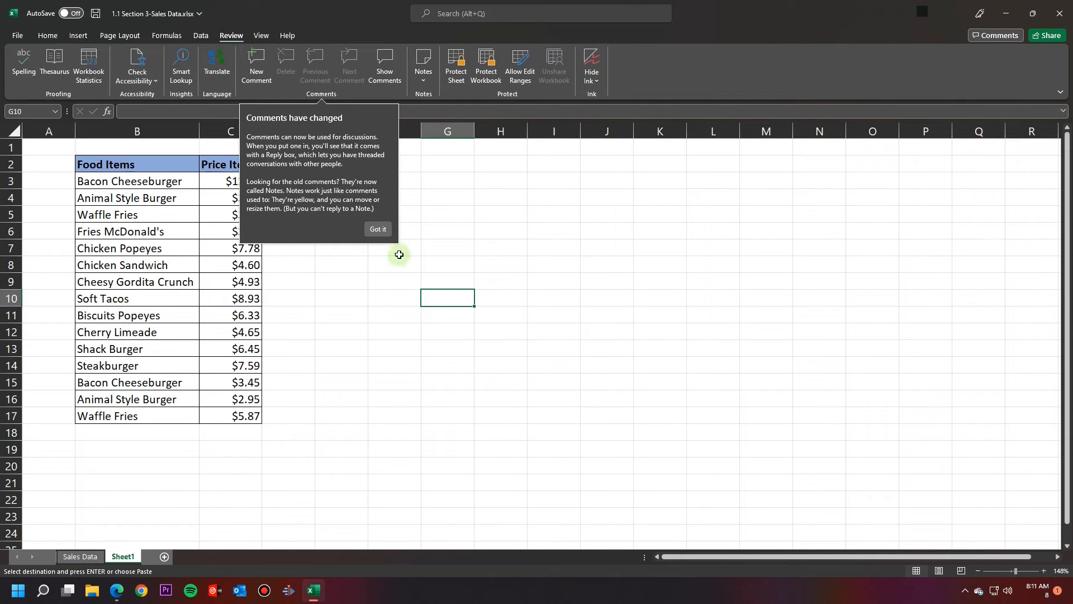
{"action": "left_click", "coordinate": [381, 230]}
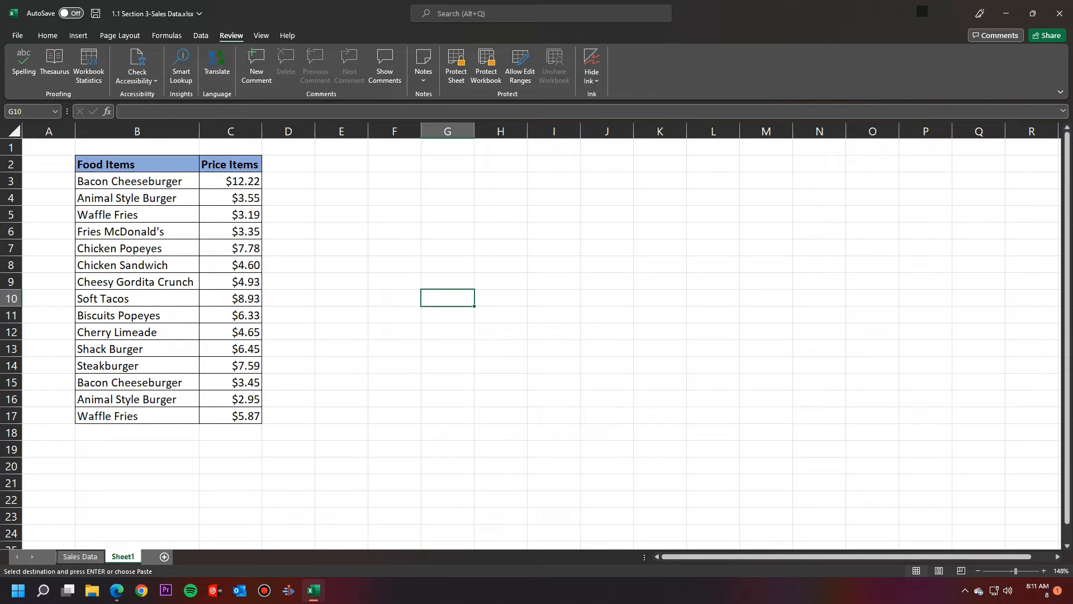
{"action": "left_click", "coordinate": [359, 368]}
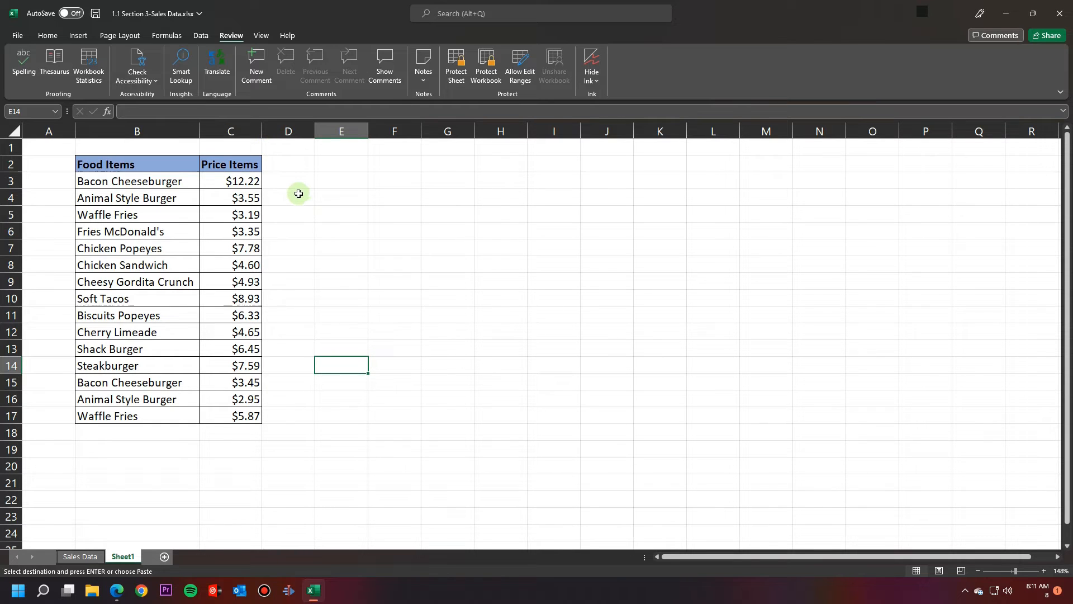
{"action": "left_click", "coordinate": [457, 78]}
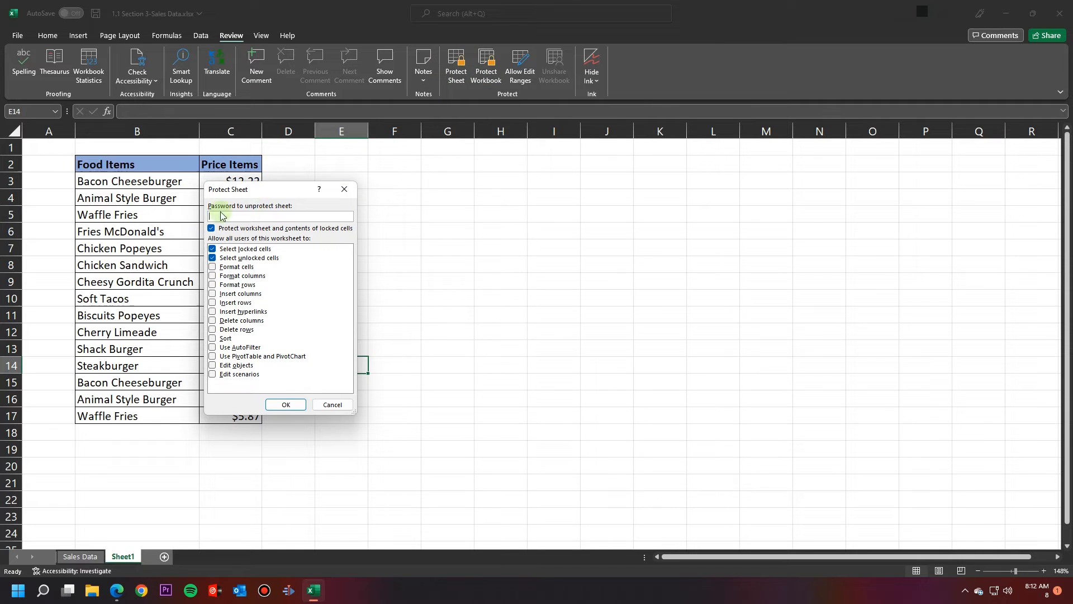
Step: Enter a protection password for Sheet1 and confirm it in the Confirm Password dialog
{"action": "left_click_drag", "start_coordinate": [265, 192], "coordinate": [442, 162]}
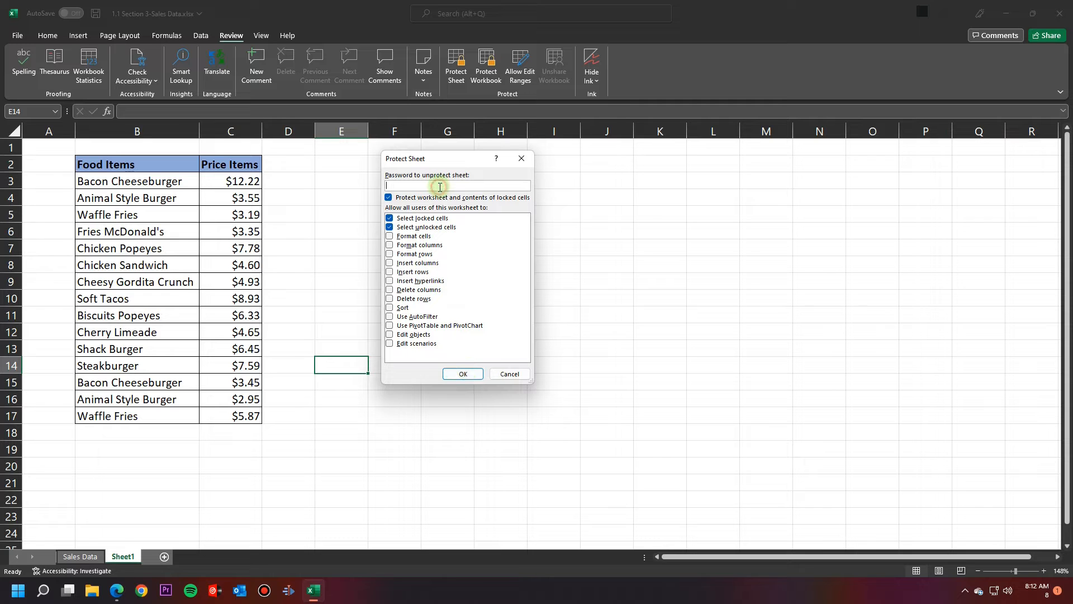
{"action": "type", "text": "123"}
{"action": "left_click", "coordinate": [462, 373]}
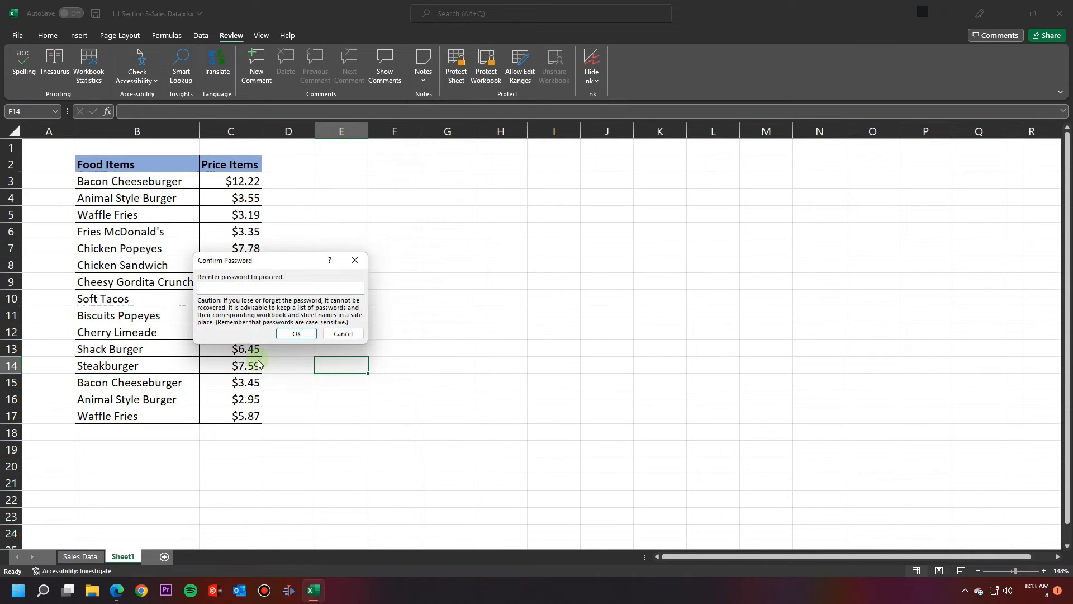
{"action": "type", "text": "12"}
{"action": "left_click", "coordinate": [293, 334]}
{"action": "left_click", "coordinate": [299, 314]}
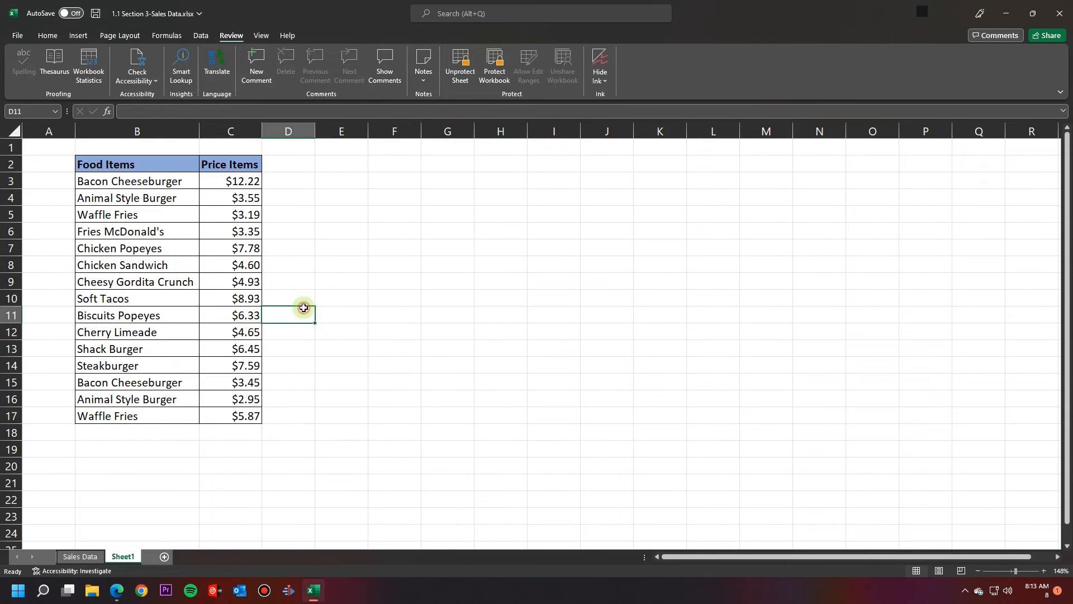
{"action": "left_click", "coordinate": [185, 217]}
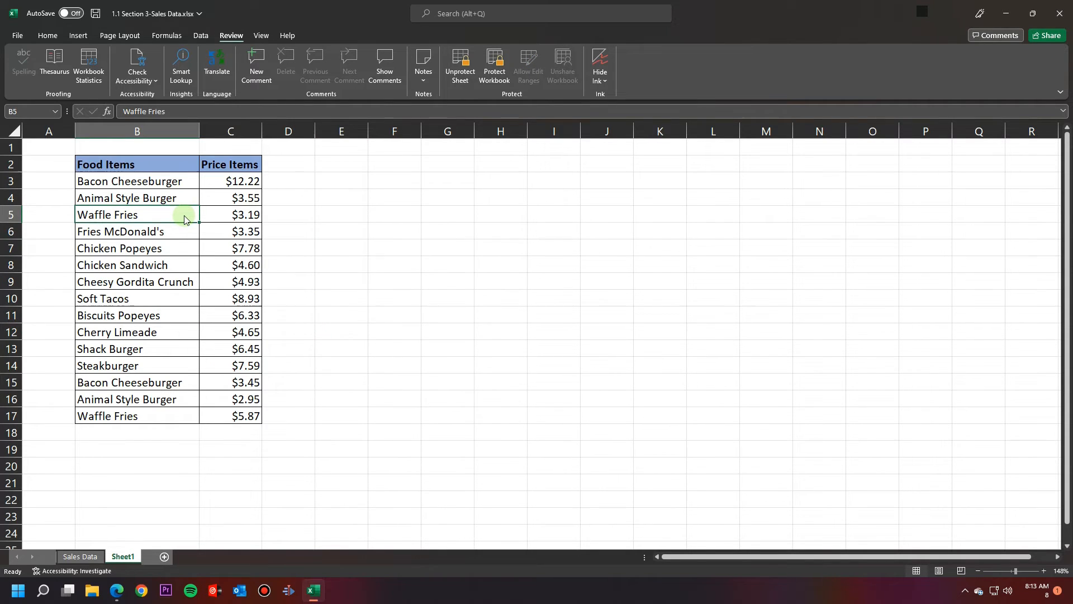
{"action": "double_click", "coordinate": [185, 217]}
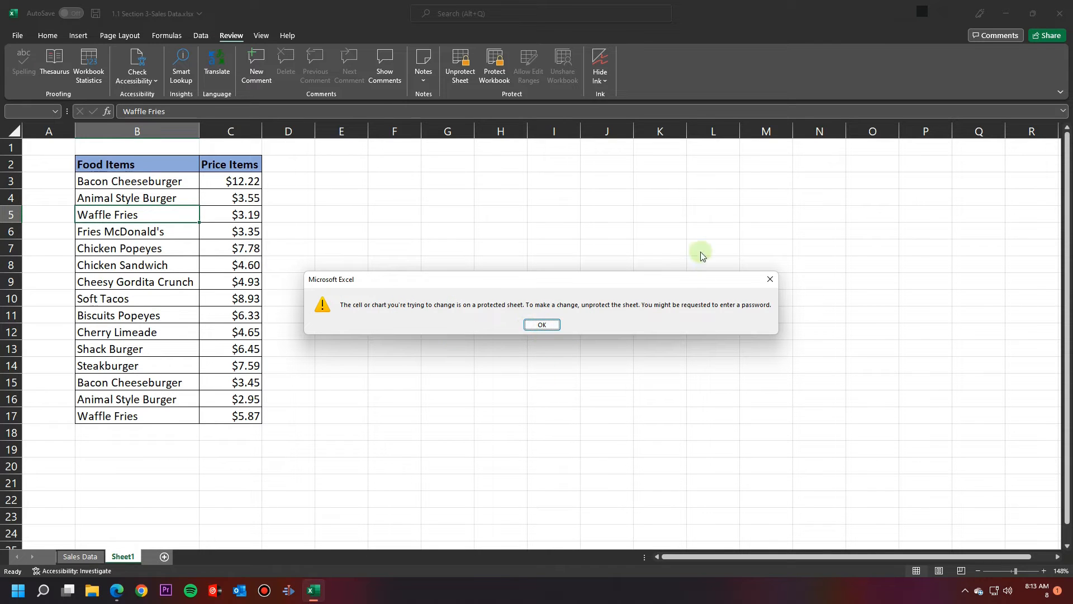
{"action": "key", "text": "Return"}
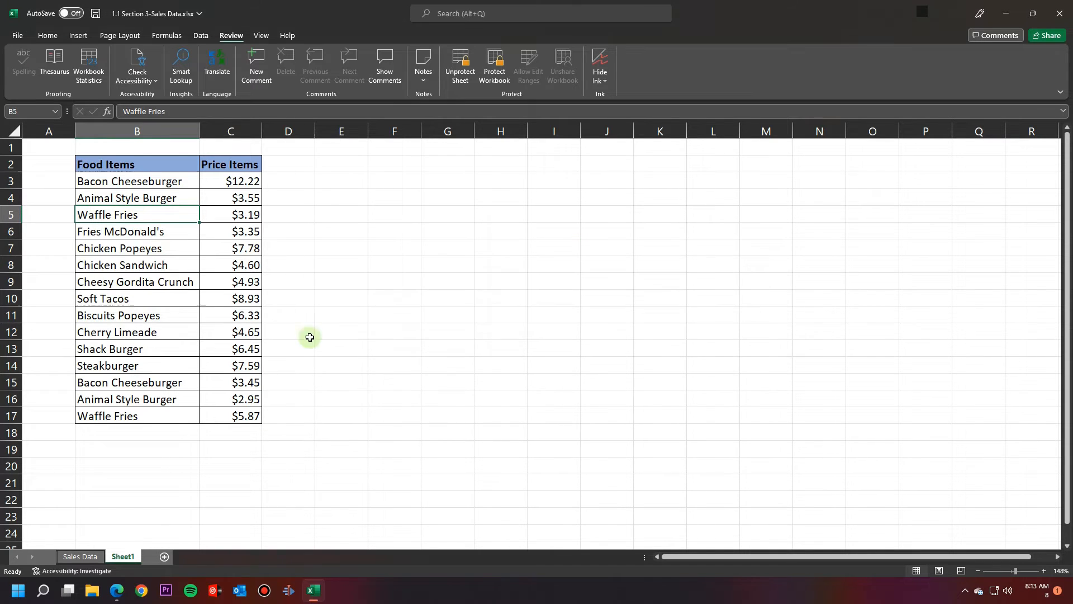
{"action": "left_click", "coordinate": [226, 213]}
{"action": "right_click", "coordinate": [228, 213]}
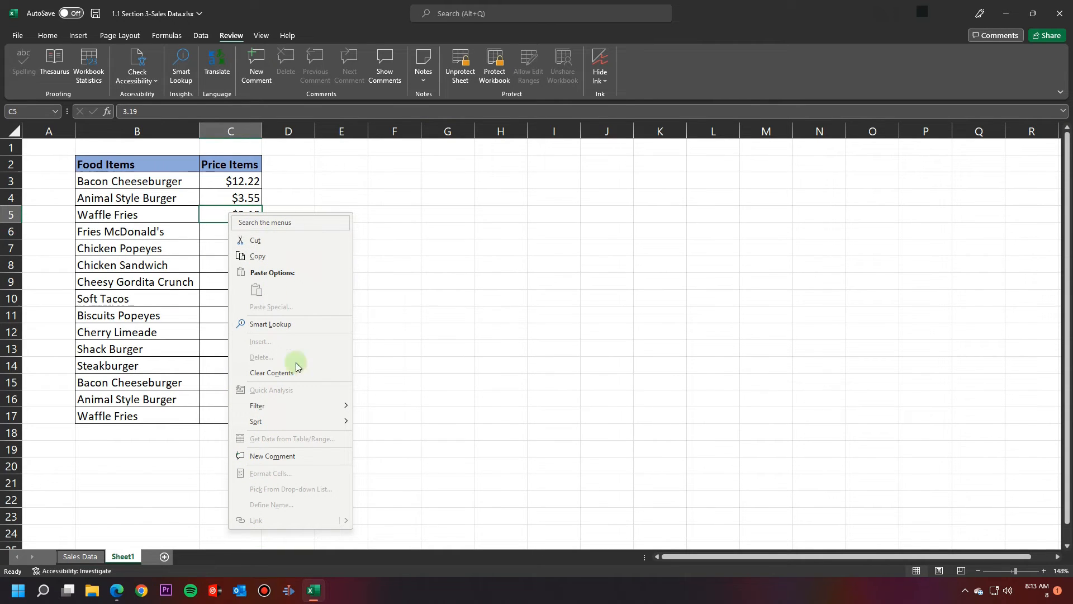
{"action": "mouse_move", "coordinate": [326, 425]}
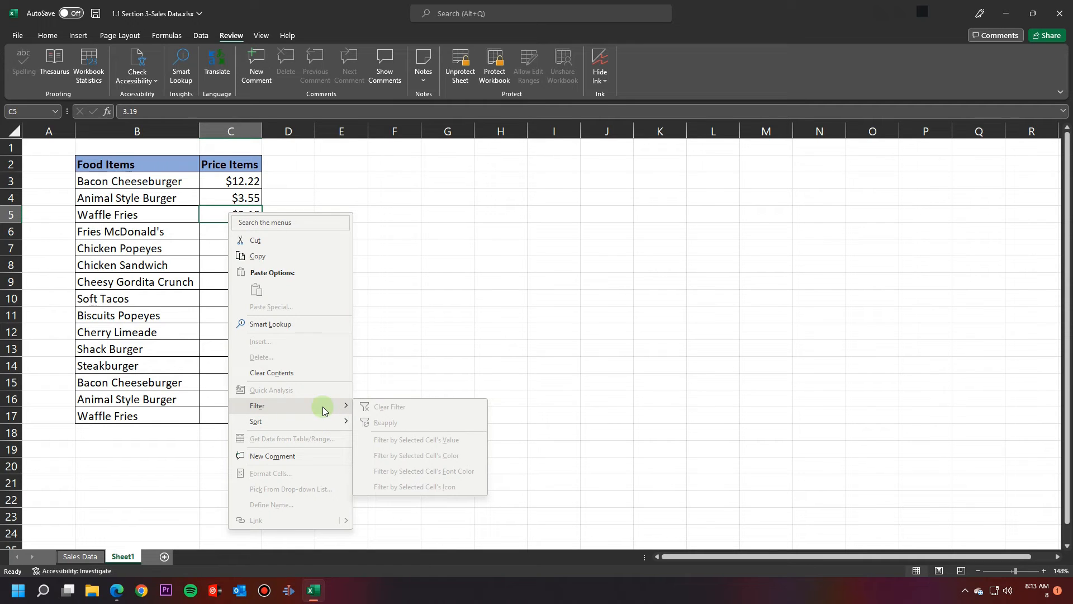
{"action": "left_click", "coordinate": [315, 452]}
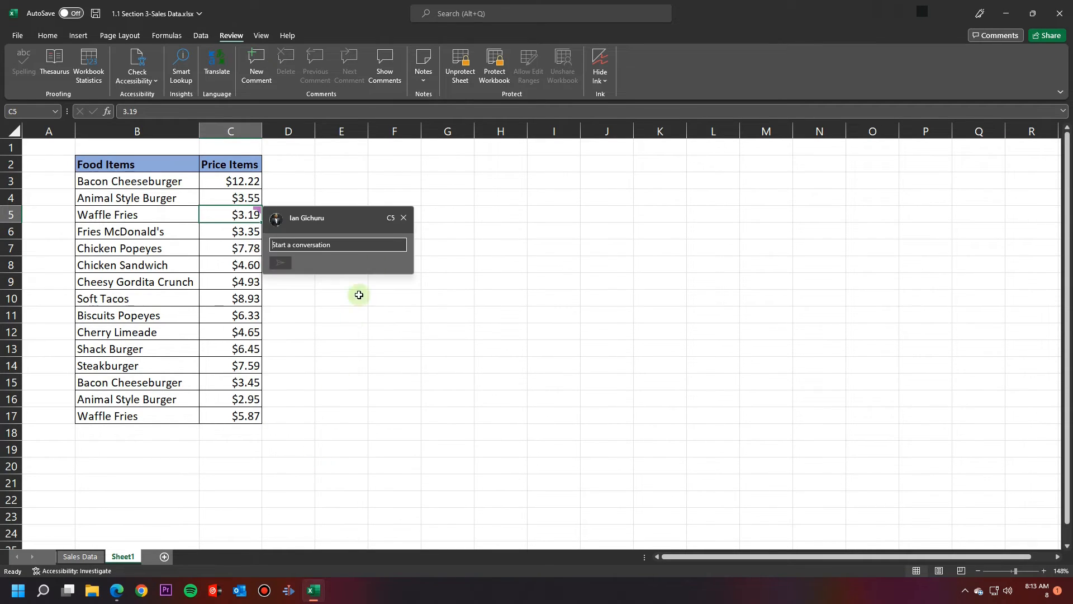
{"action": "left_click", "coordinate": [400, 218]}
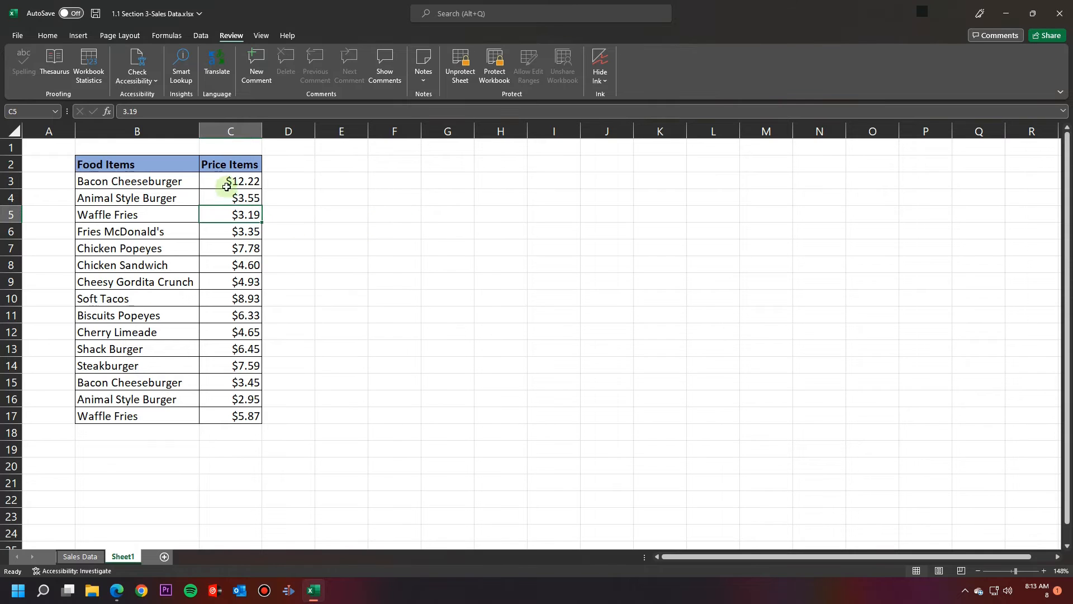
{"action": "left_click", "coordinate": [229, 166]}
{"action": "right_click", "coordinate": [228, 166]}
{"action": "left_click", "coordinate": [538, 261]}
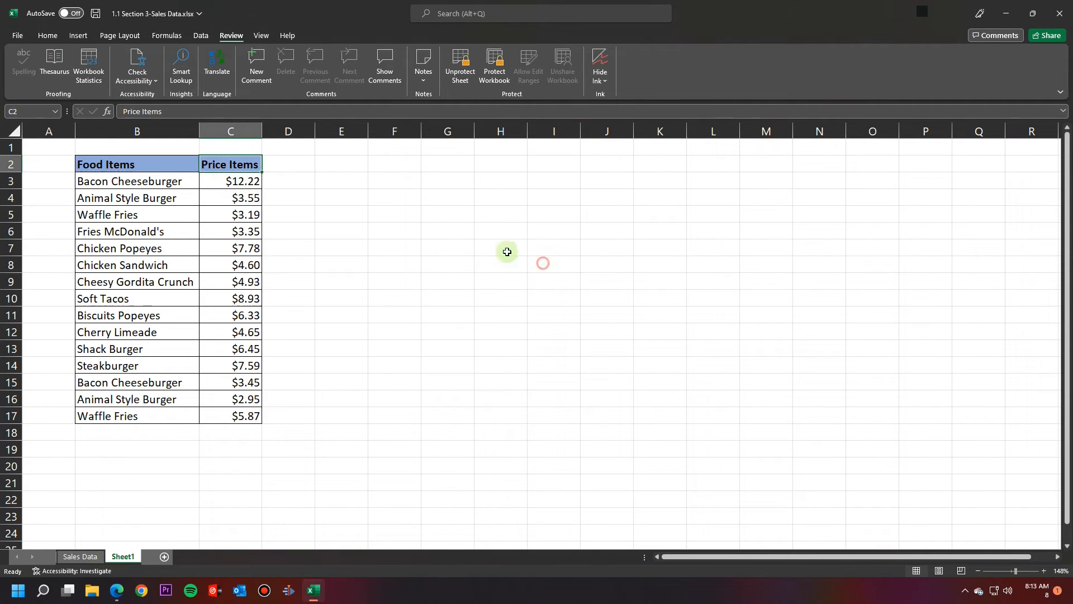
{"action": "left_click", "coordinate": [240, 246]}
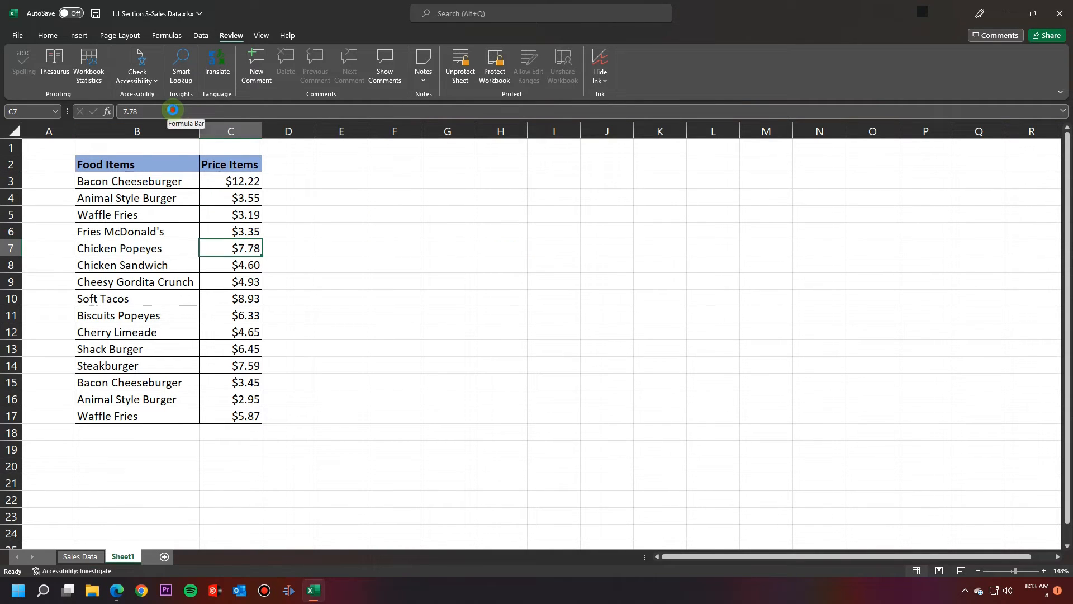
{"action": "left_click", "coordinate": [173, 111]}
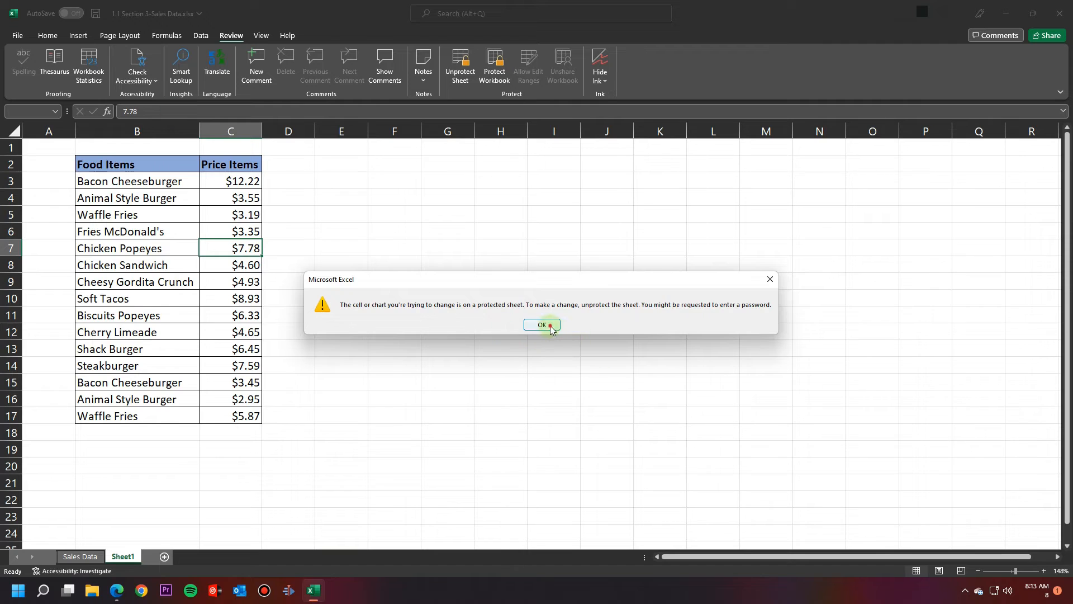
{"action": "left_click", "coordinate": [542, 324]}
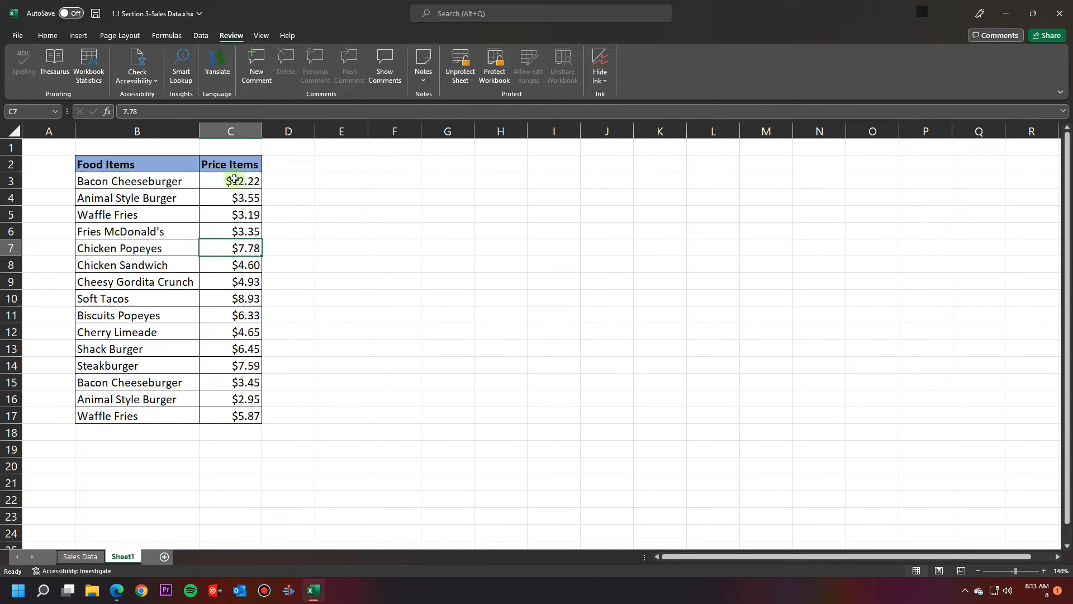
Step: Unprotect the sheet with its password and select the price cells C3:C17
{"action": "left_click", "coordinate": [460, 66]}
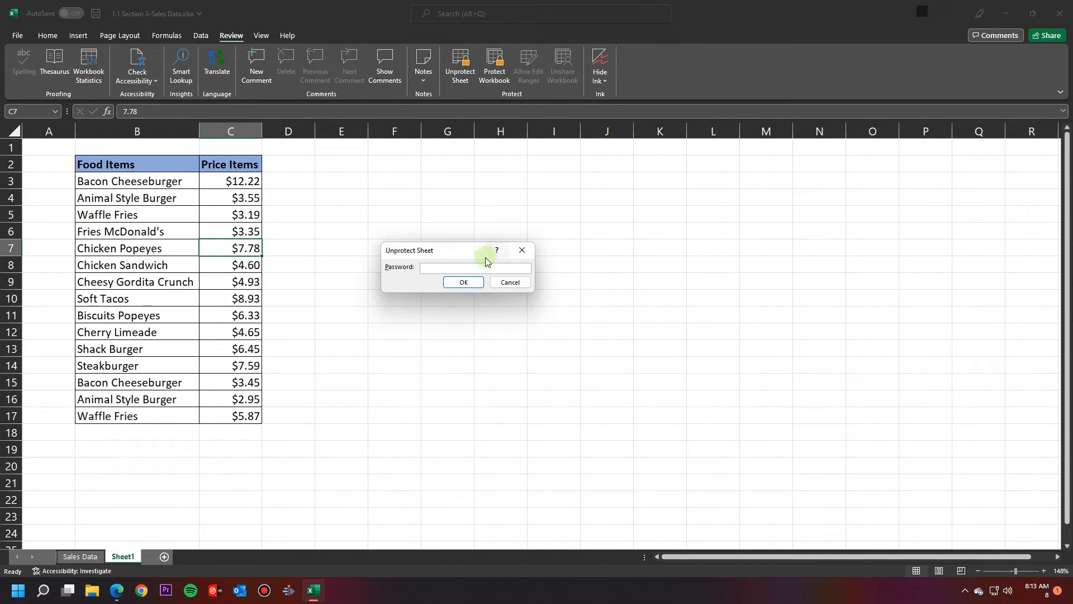
{"action": "left_click", "coordinate": [463, 281]}
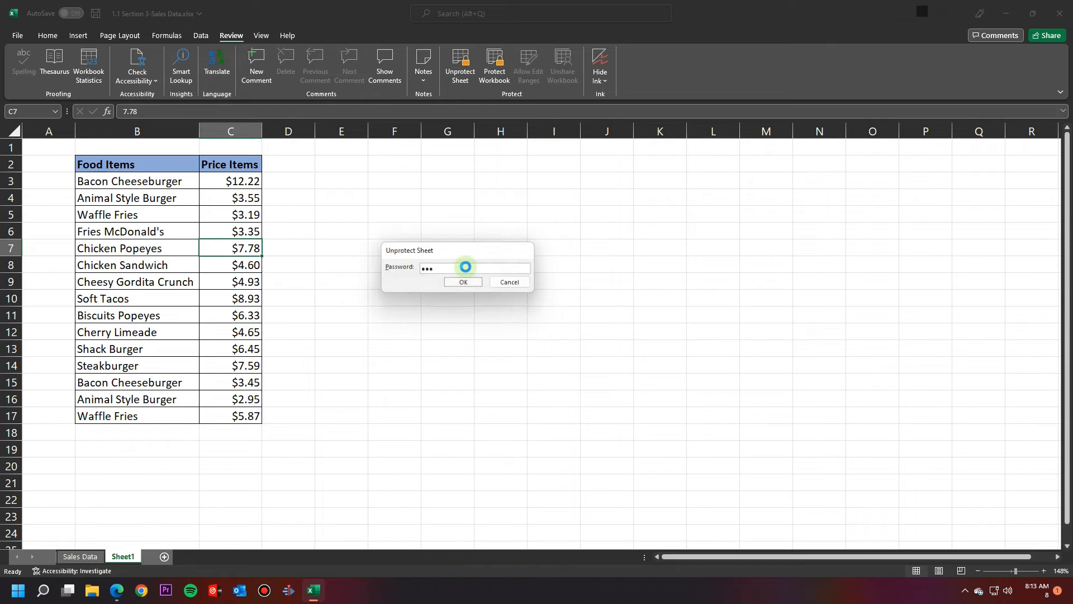
{"action": "left_click_drag", "start_coordinate": [235, 180], "coordinate": [232, 415]}
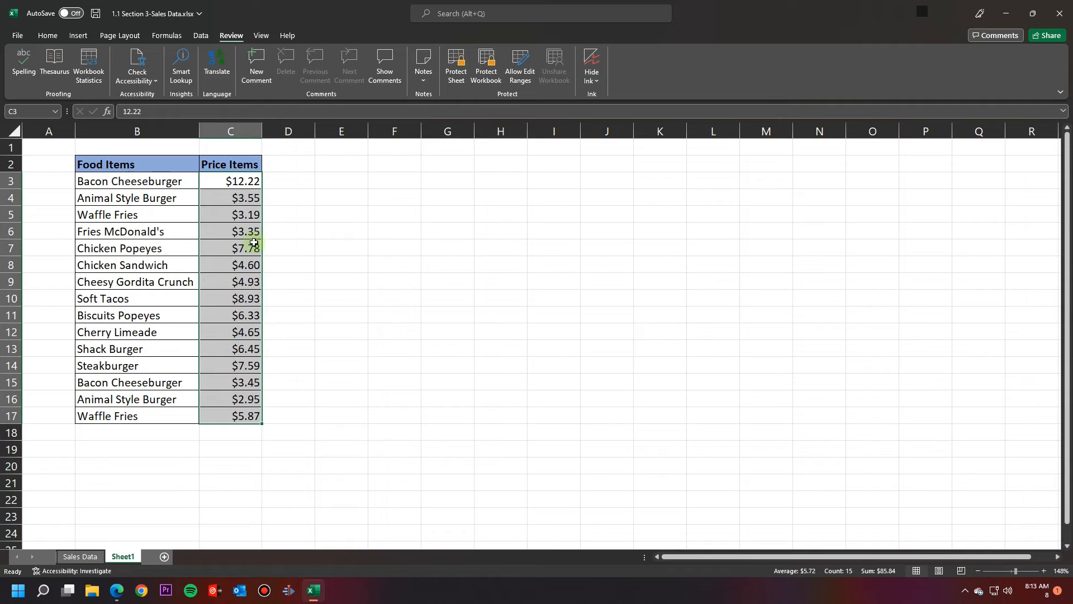
{"action": "right_click", "coordinate": [238, 231]}
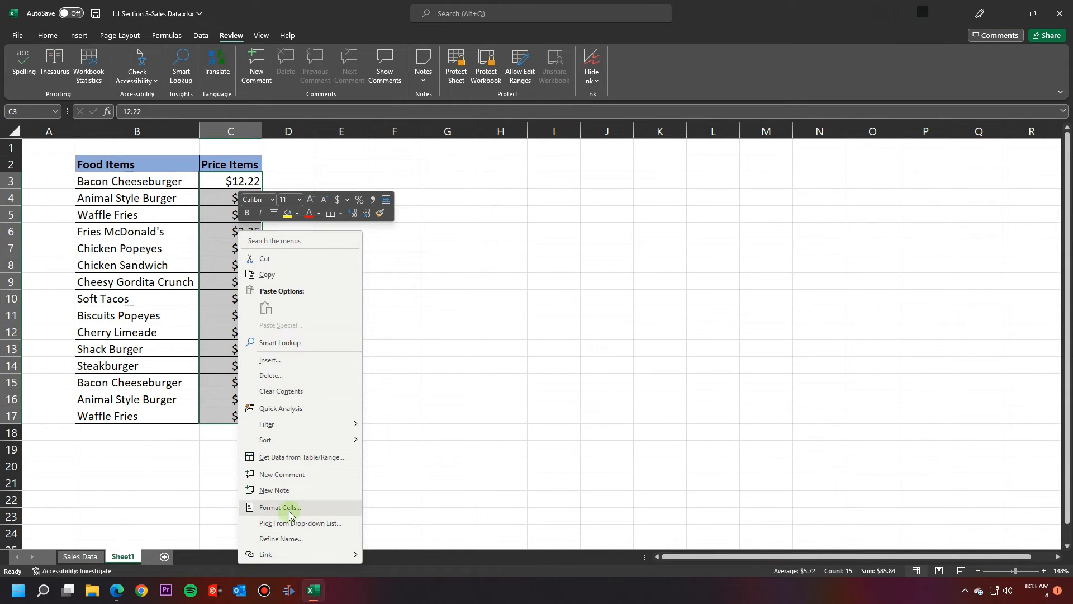
{"action": "left_click", "coordinate": [221, 182]}
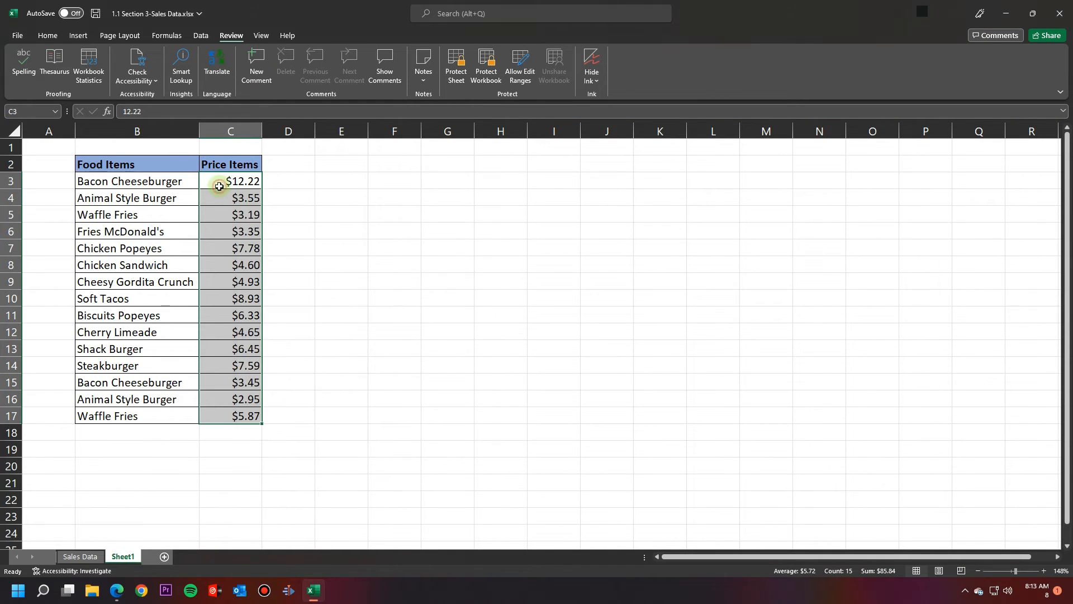
Step: Uncheck Locked on the Format Cells Protection tab for price cells C3:C17
{"action": "left_click_drag", "start_coordinate": [221, 182], "coordinate": [235, 417]}
{"action": "right_click", "coordinate": [240, 384]}
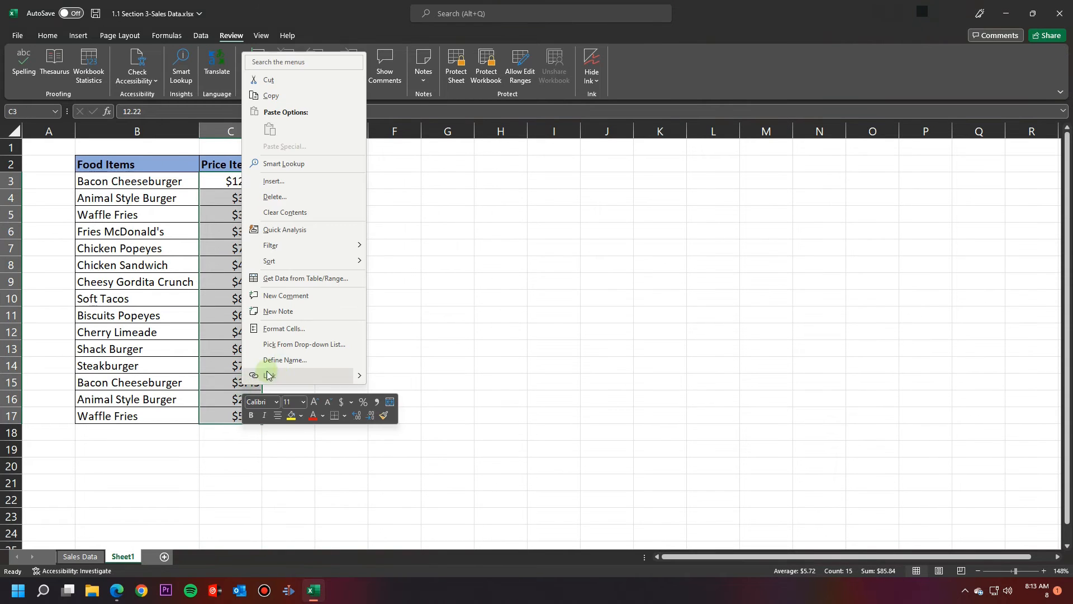
{"action": "left_click", "coordinate": [292, 324]}
{"action": "left_click", "coordinate": [331, 211]}
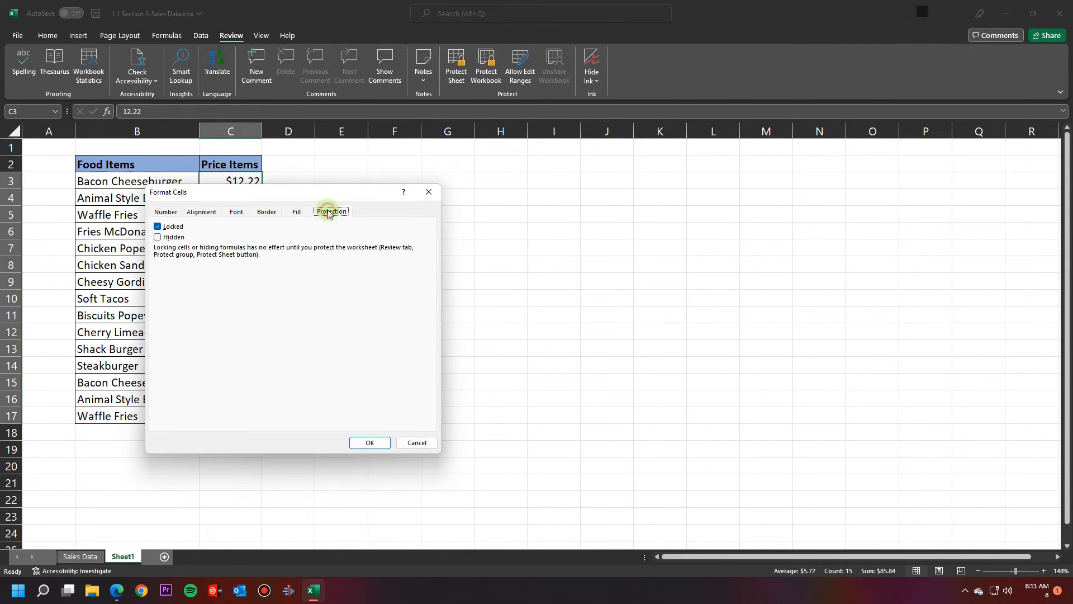
{"action": "left_click", "coordinate": [165, 226]}
{"action": "left_click", "coordinate": [370, 443]}
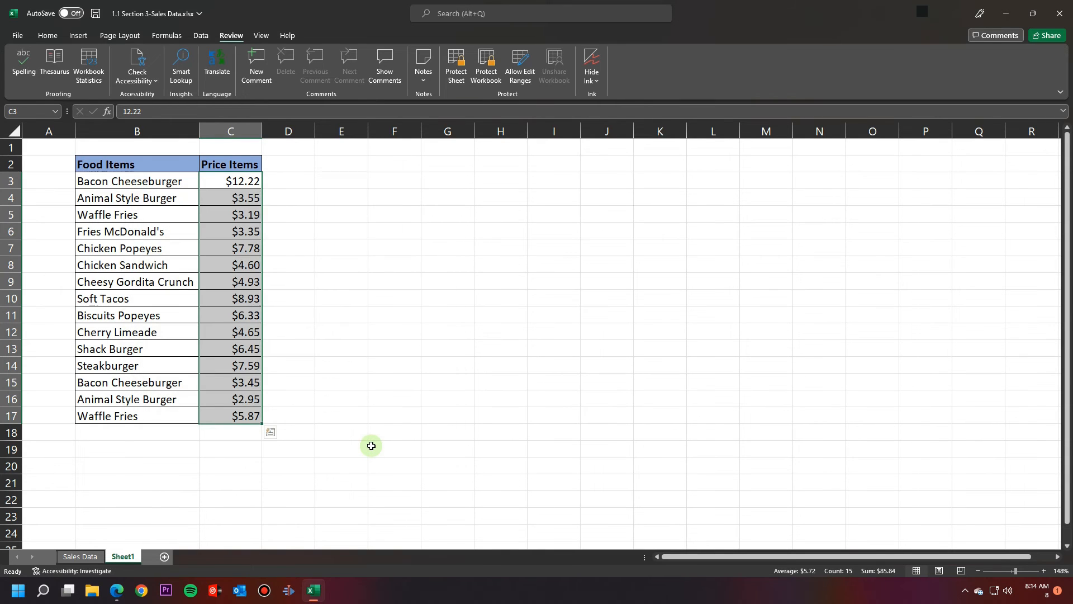
{"action": "left_click", "coordinate": [357, 311]}
Step: Re-protect the sheet with the password, confirming it twice
{"action": "left_click", "coordinate": [463, 74]}
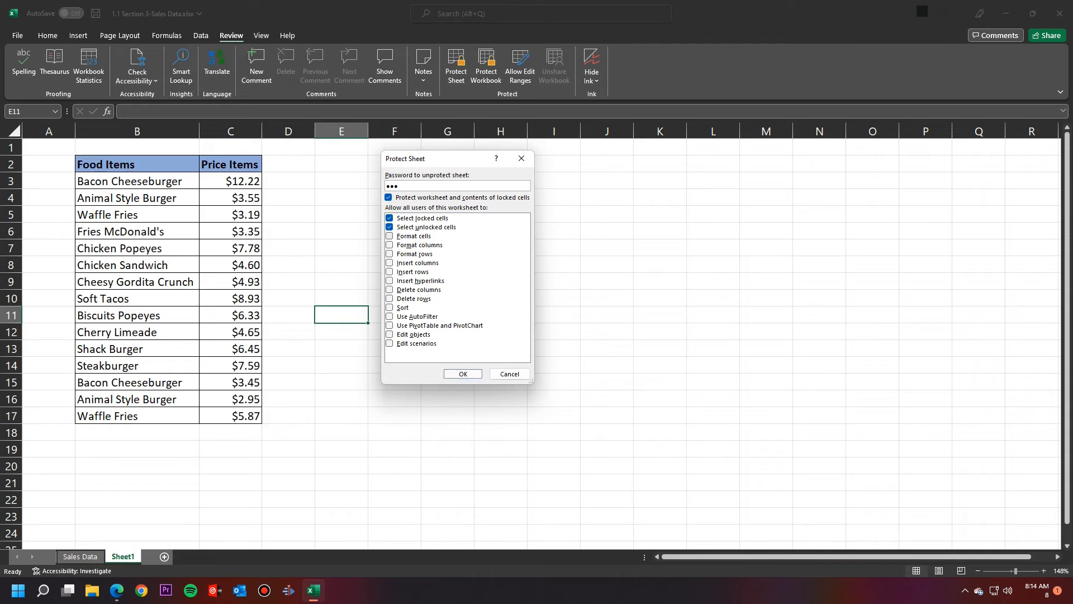
{"action": "key", "text": "Return"}
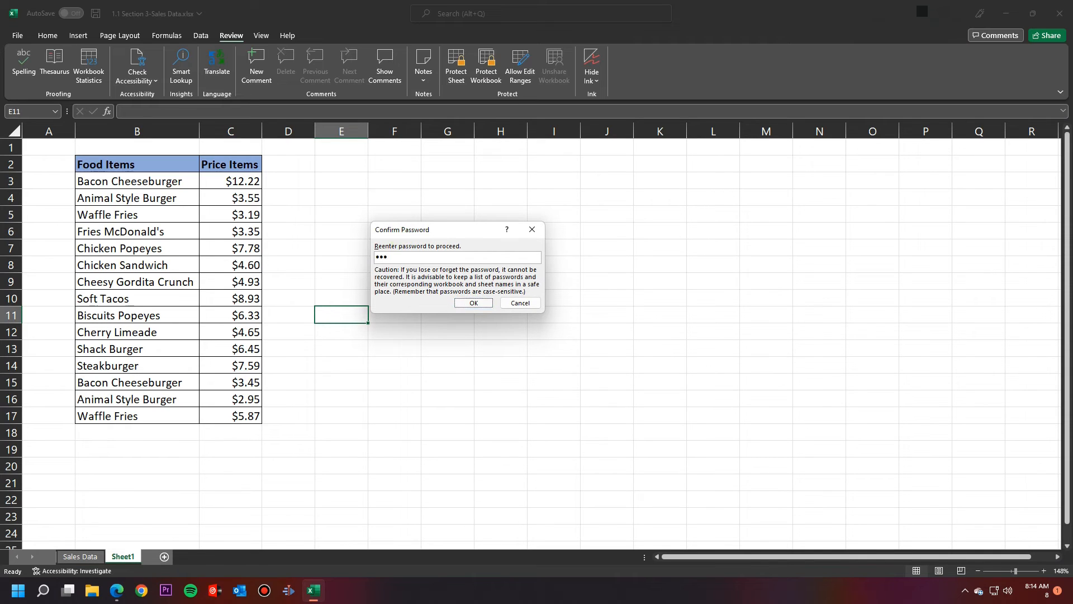
{"action": "key", "text": "Return"}
Step: Change the Bacon Cheeseburger price in C3 to 15
{"action": "left_click", "coordinate": [218, 183]}
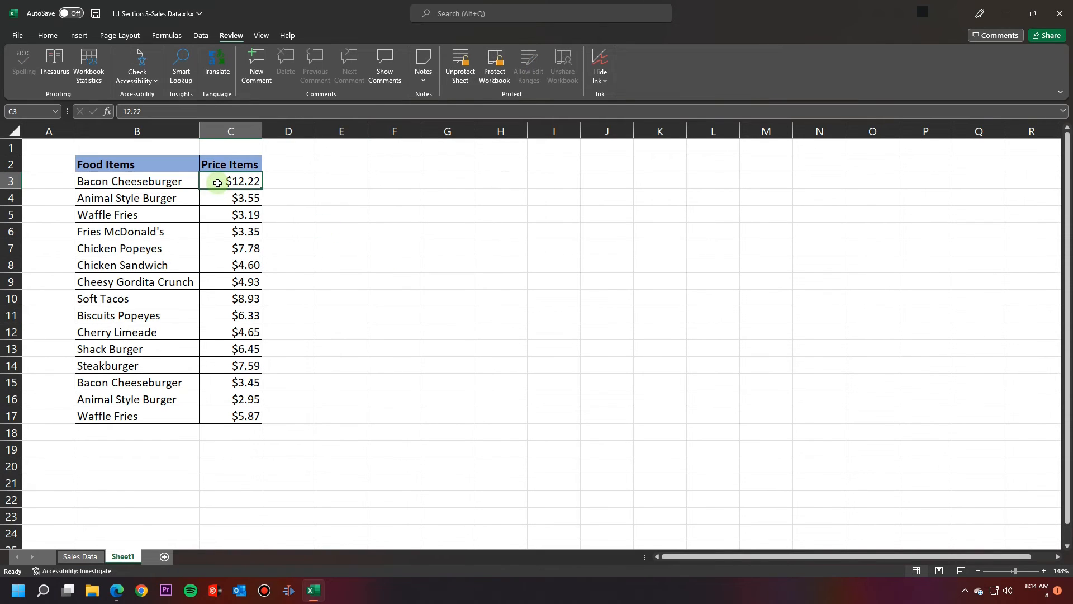
{"action": "type", "text": "15"}
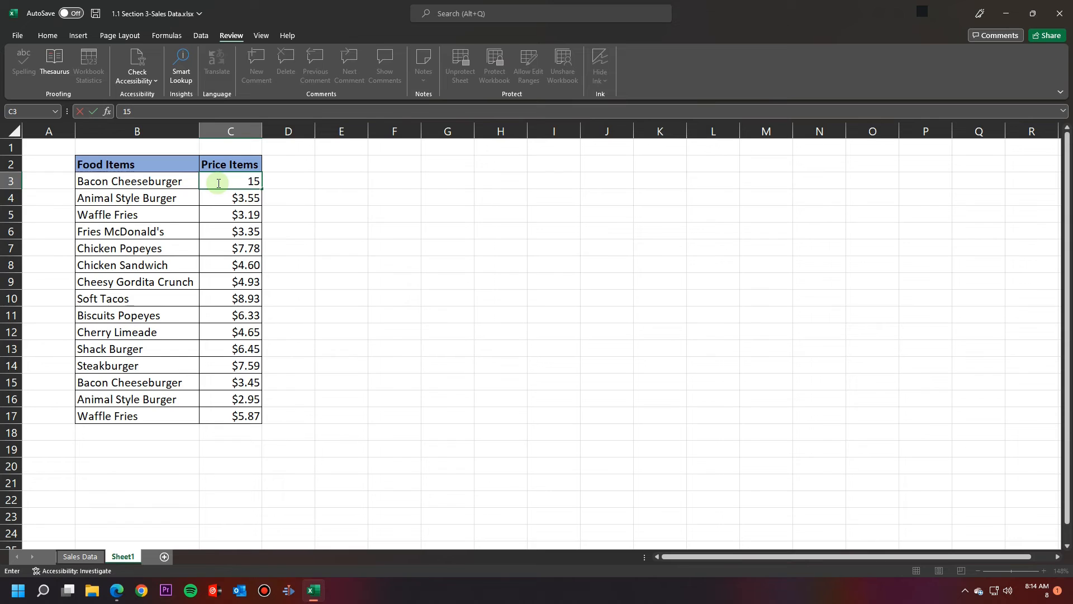
{"action": "key", "text": "Return"}
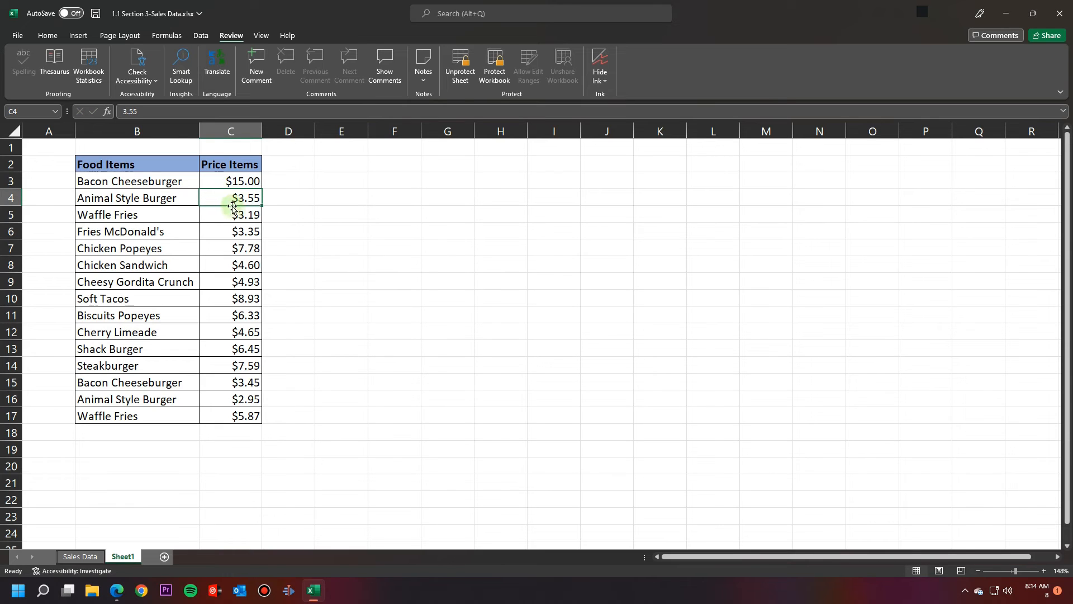
Step: Name the Sheet1 tab 'Price Validation', correcting a caps-lock mistyped first attempt
{"action": "double_click", "coordinate": [119, 557]}
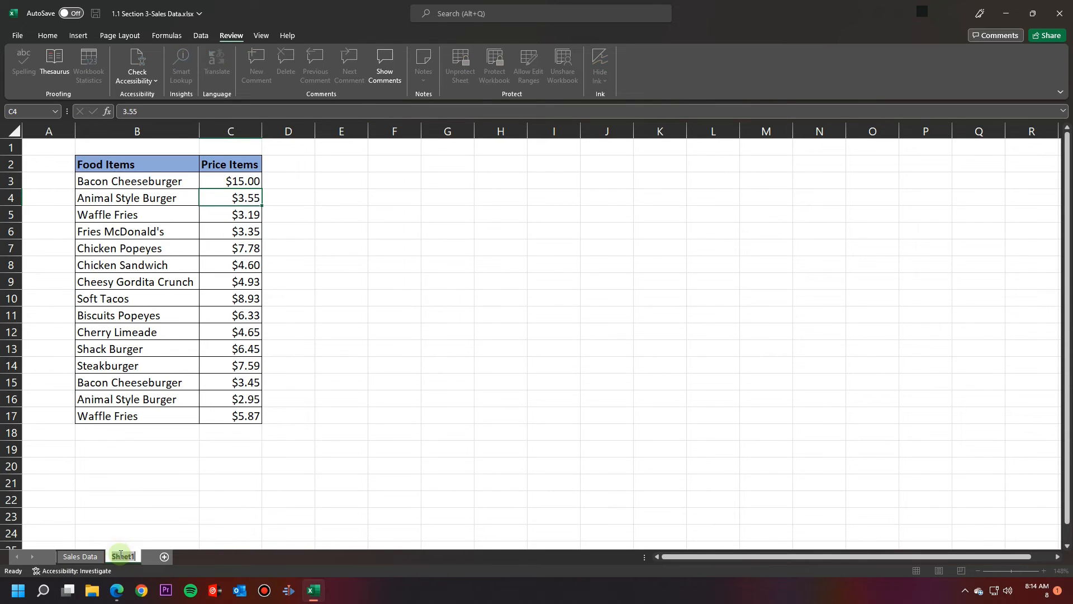
{"action": "type", "text": "pRICE vALIDATIO"}
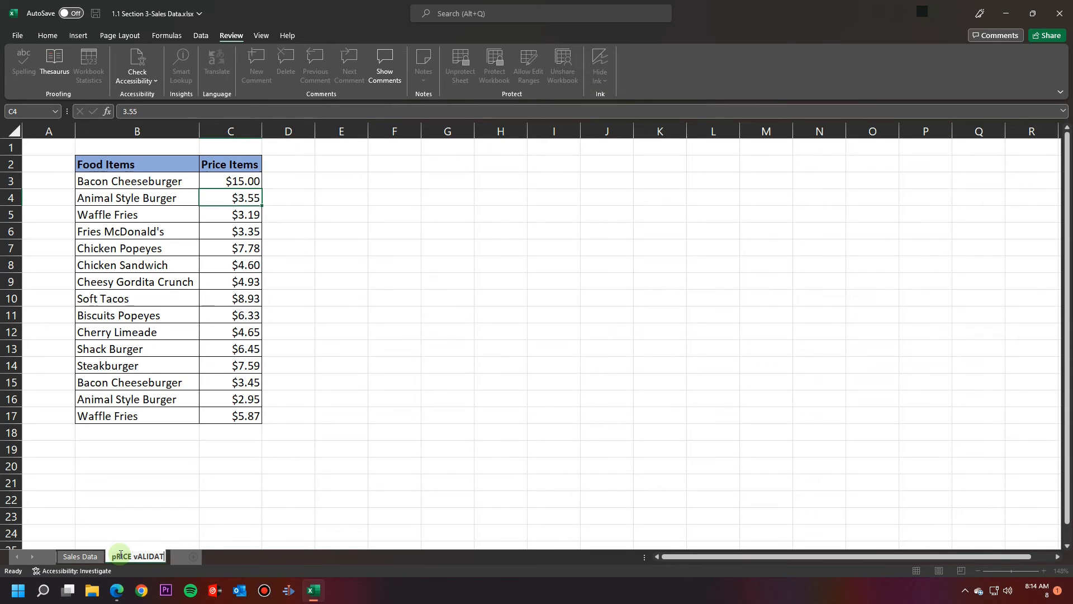
{"action": "key", "text": "BackSpace"}
{"action": "key", "text": "BackSpace"}
{"action": "key", "text": "BackSpace"}
{"action": "key", "text": "BackSpace"}
{"action": "key", "text": "BackSpace"}
{"action": "key", "text": "BackSpace"}
{"action": "key", "text": "BackSpace"}
{"action": "key", "text": "BackSpace"}
{"action": "key", "text": "BackSpace"}
{"action": "key", "text": "BackSpace"}
{"action": "key", "text": "BackSpace"}
{"action": "key", "text": "BackSpace"}
{"action": "key", "text": "BackSpace"}
{"action": "key", "text": "BackSpace"}
{"action": "key", "text": "BackSpace"}
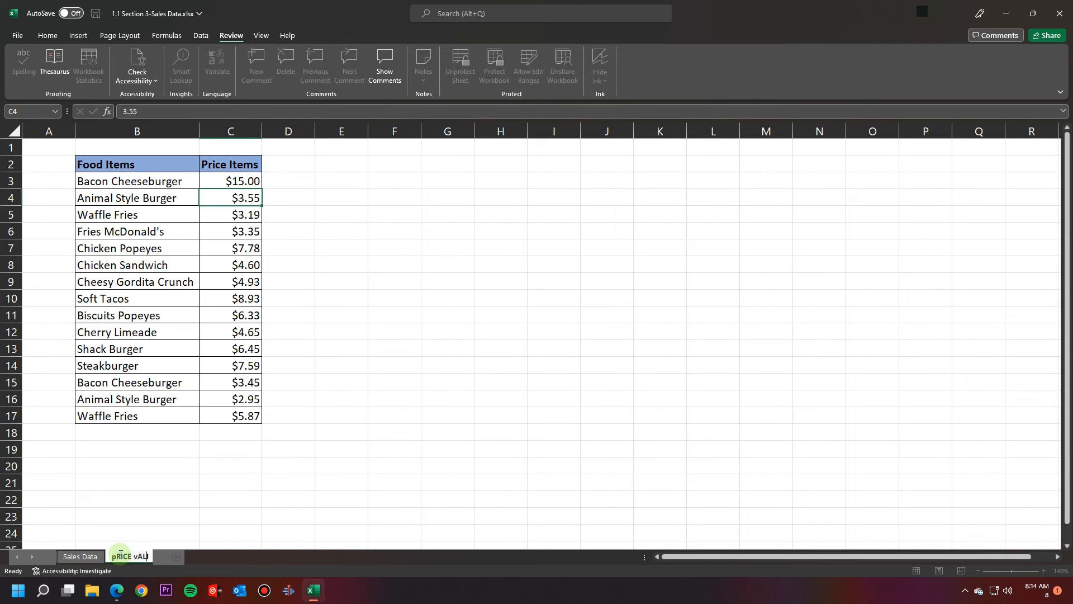
{"action": "key", "text": "BackSpace"}
{"action": "type", "text": "Price Validation"}
{"action": "key", "text": "Return"}
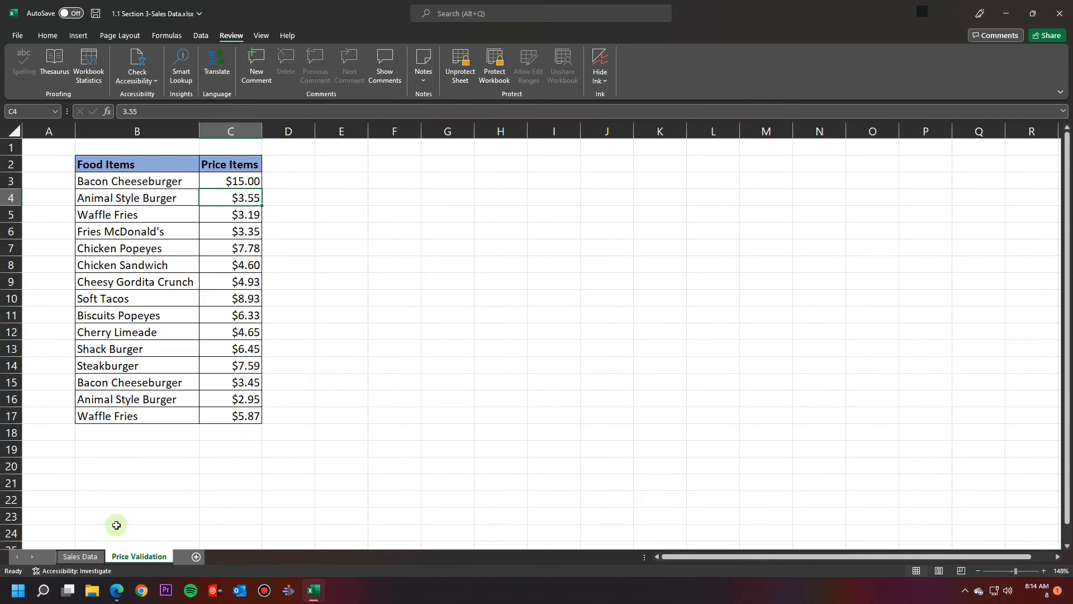
{"action": "left_click", "coordinate": [108, 199]}
{"action": "double_click", "coordinate": [108, 199]}
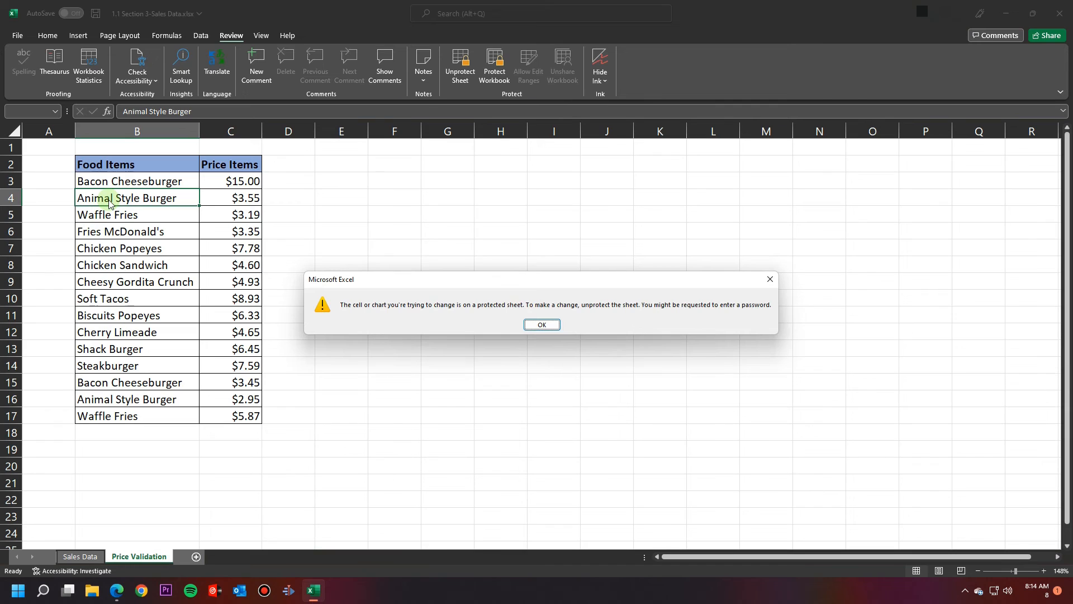
{"action": "key", "text": "Return"}
{"action": "left_click", "coordinate": [253, 195]}
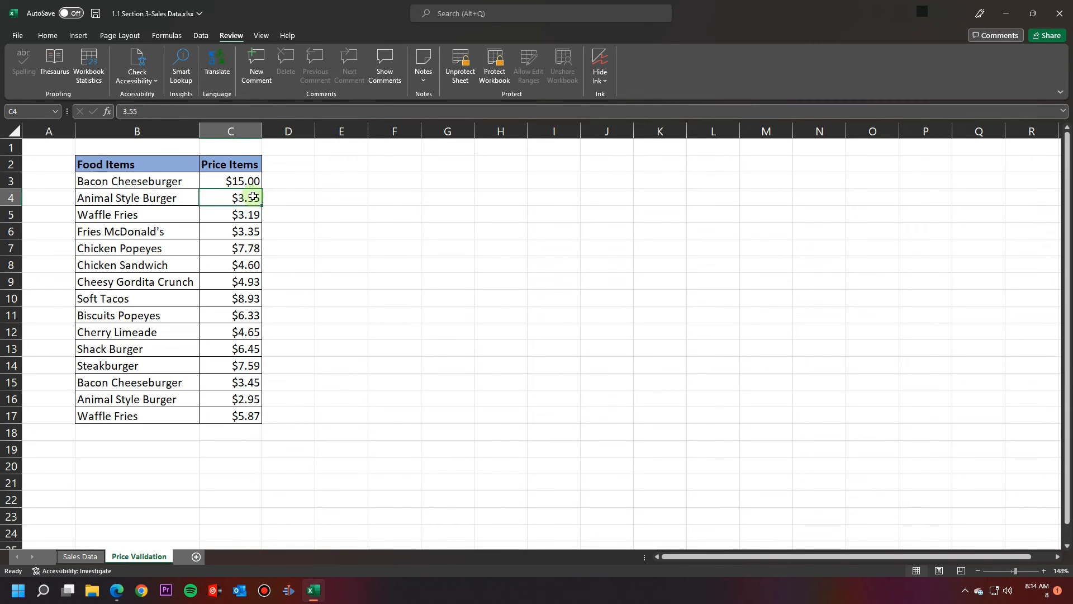
{"action": "left_click", "coordinate": [244, 177]}
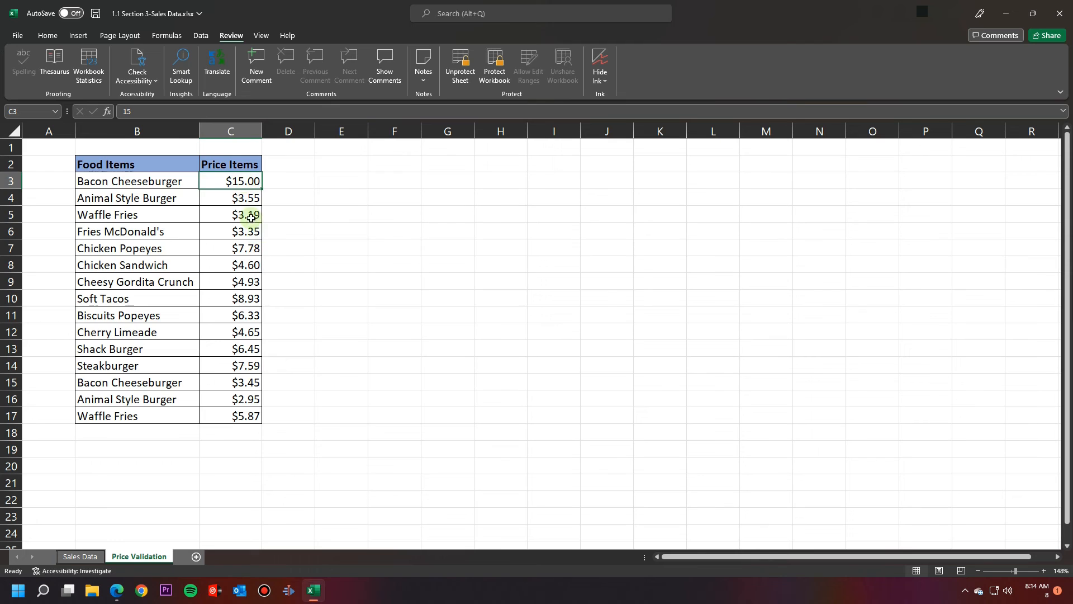
{"action": "left_click_drag", "start_coordinate": [240, 177], "coordinate": [249, 433]}
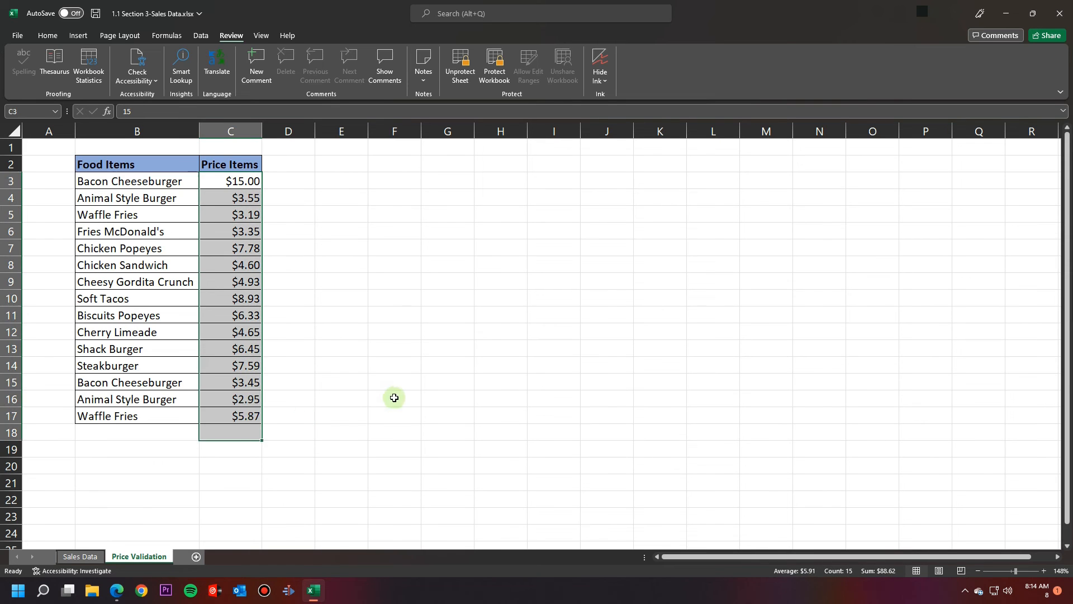
{"action": "left_click", "coordinate": [394, 397]}
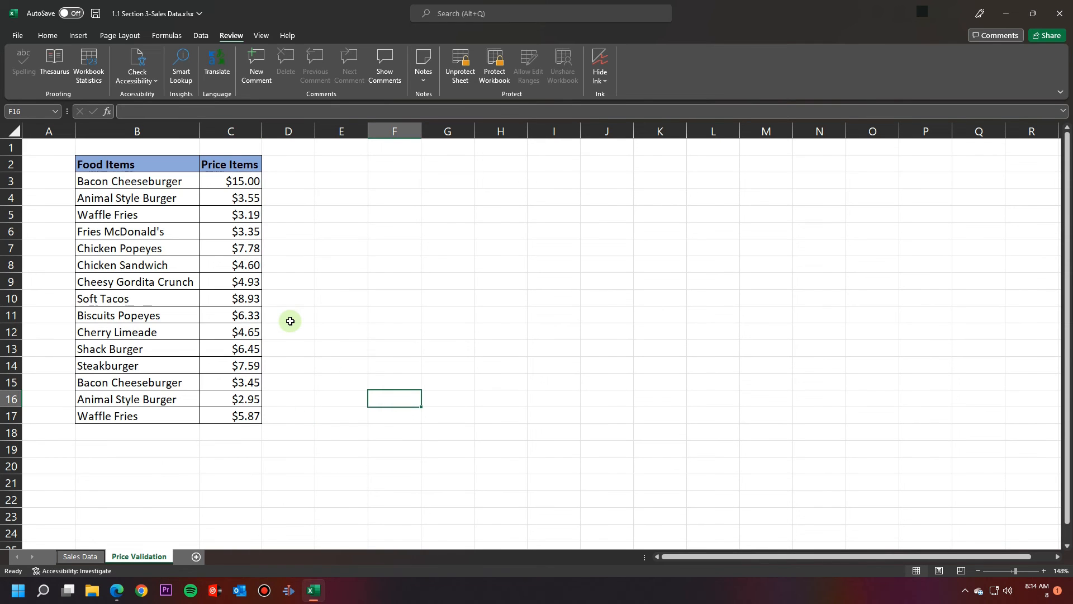
Step: Return to the Sales Data sheet and zoom in on the Food Cafe table
{"action": "left_click", "coordinate": [83, 556]}
{"action": "left_click", "coordinate": [793, 459]}
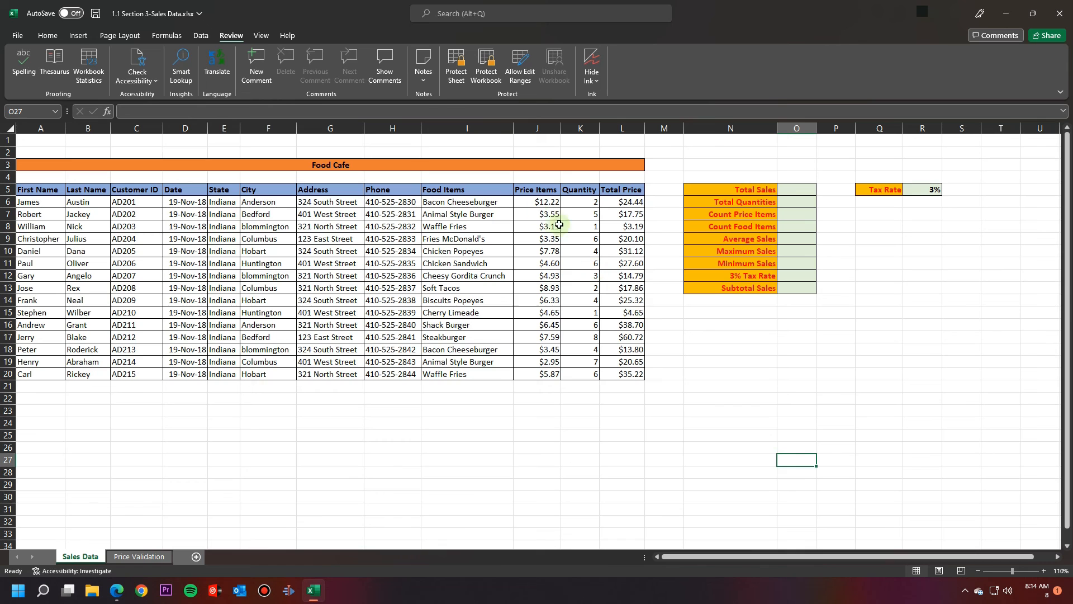
{"action": "left_click_drag", "start_coordinate": [1011, 571], "coordinate": [1013, 571]}
{"action": "left_click_drag", "start_coordinate": [935, 558], "coordinate": [935, 559]}
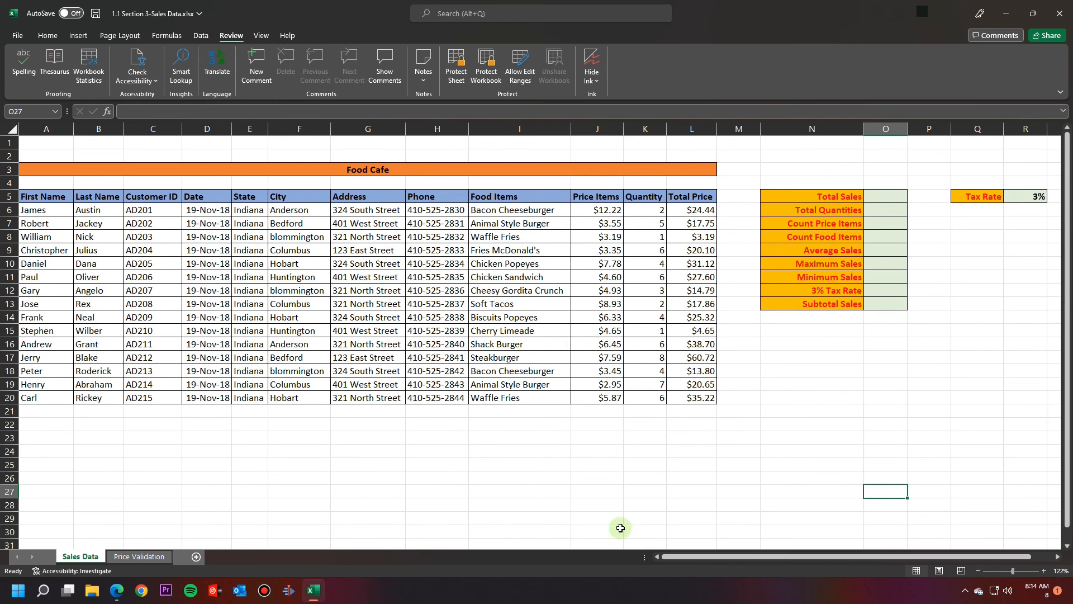
Step: Delete the Customer ID in C8 to test editing, then undo to restore it
{"action": "left_click", "coordinate": [157, 239]}
{"action": "key", "text": "Delete"}
{"action": "left_click", "coordinate": [156, 241]}
{"action": "key", "text": "ctrl+z"}
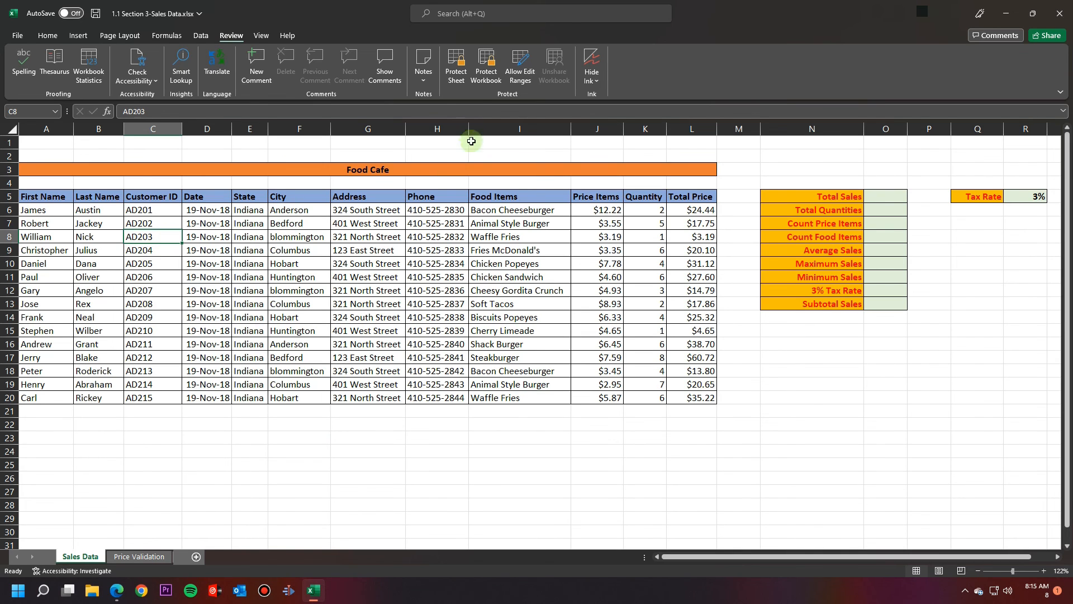